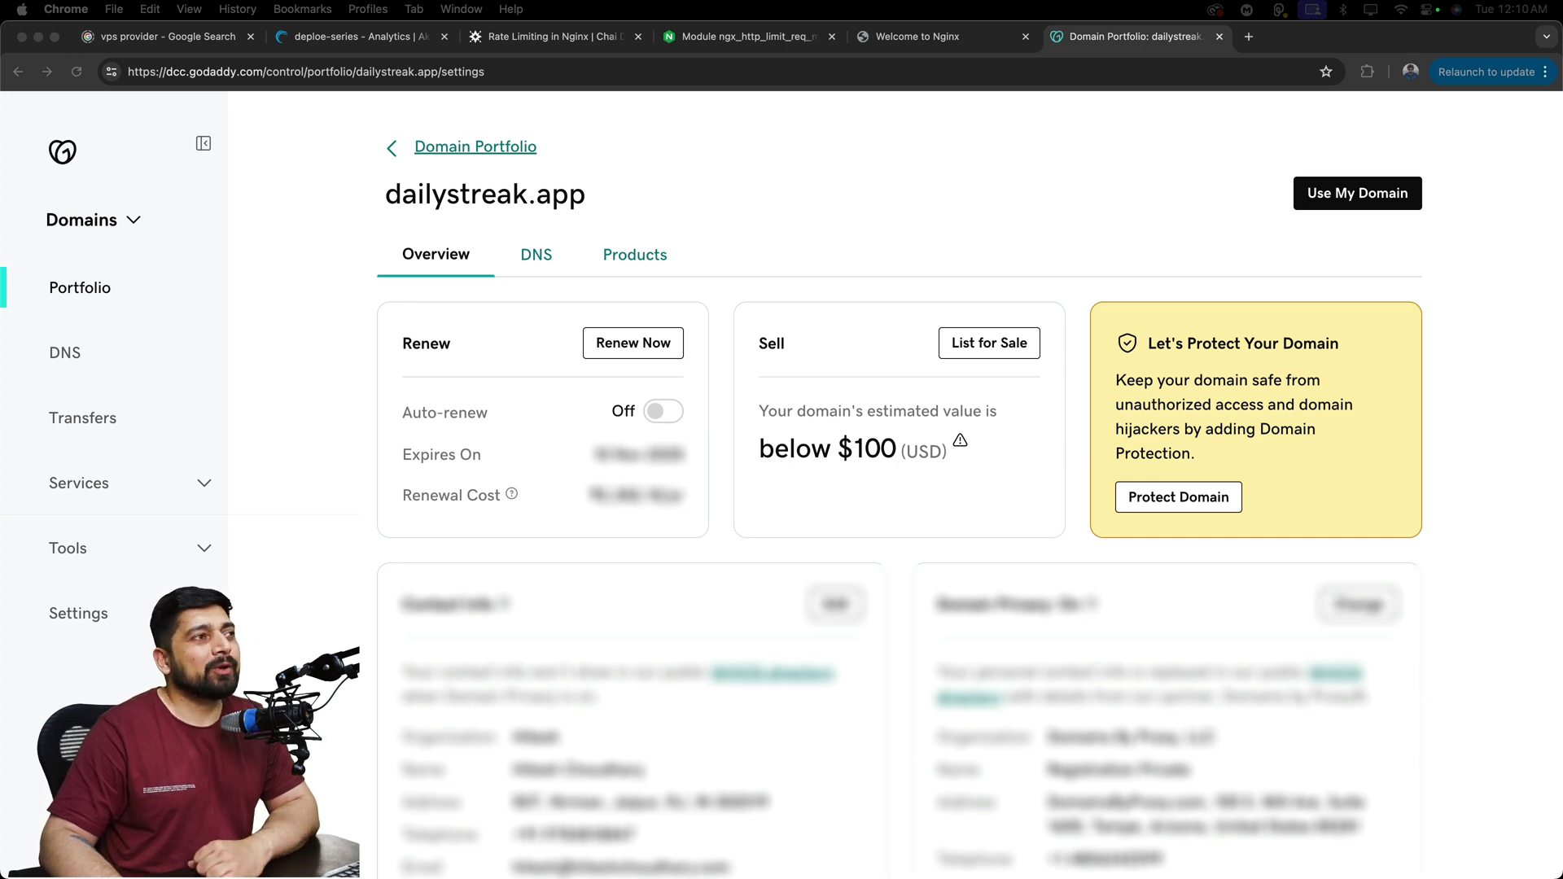
# - Open the DNS tab for dailystreak.app and review its records, including the parked @ A record
pyautogui.click(536, 259)
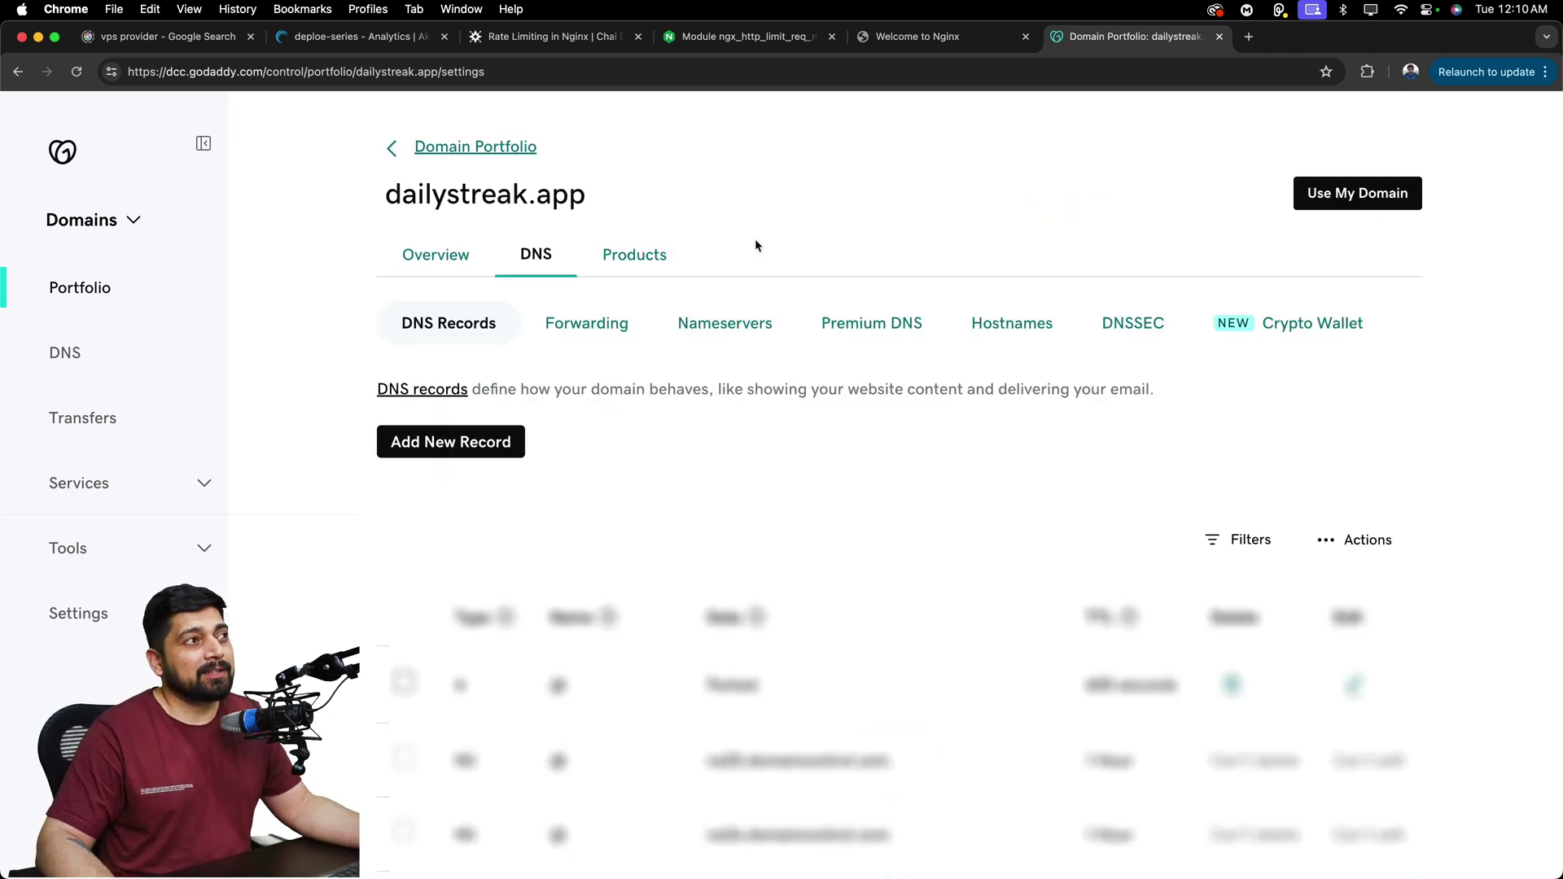
pyautogui.scroll(-3, 757, 240)
pyautogui.scroll(-2, 702, 482)
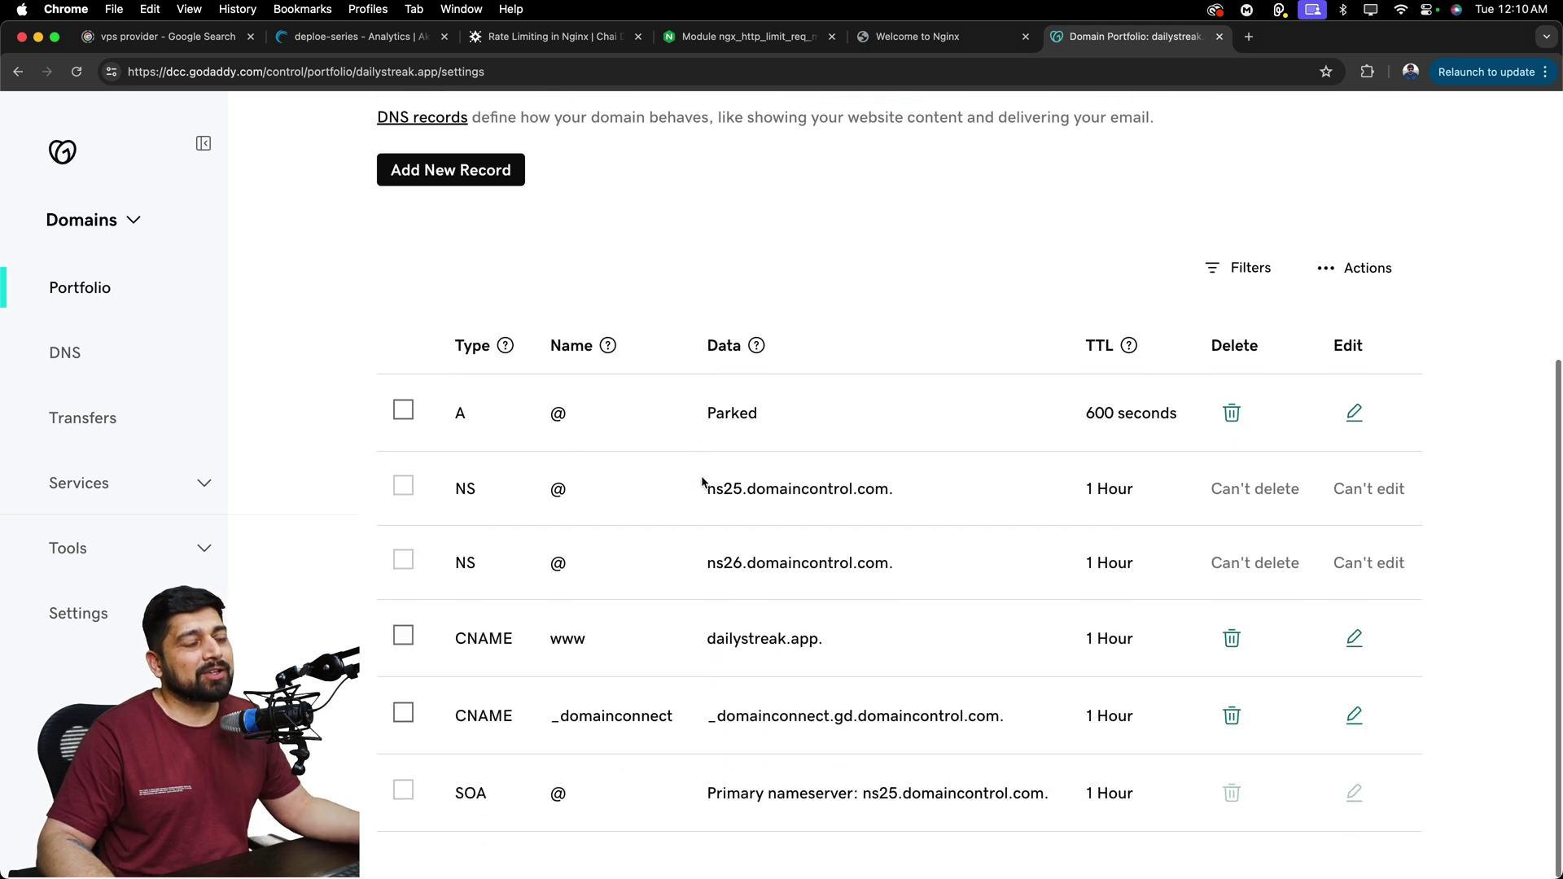
pyautogui.scroll(3, 702, 482)
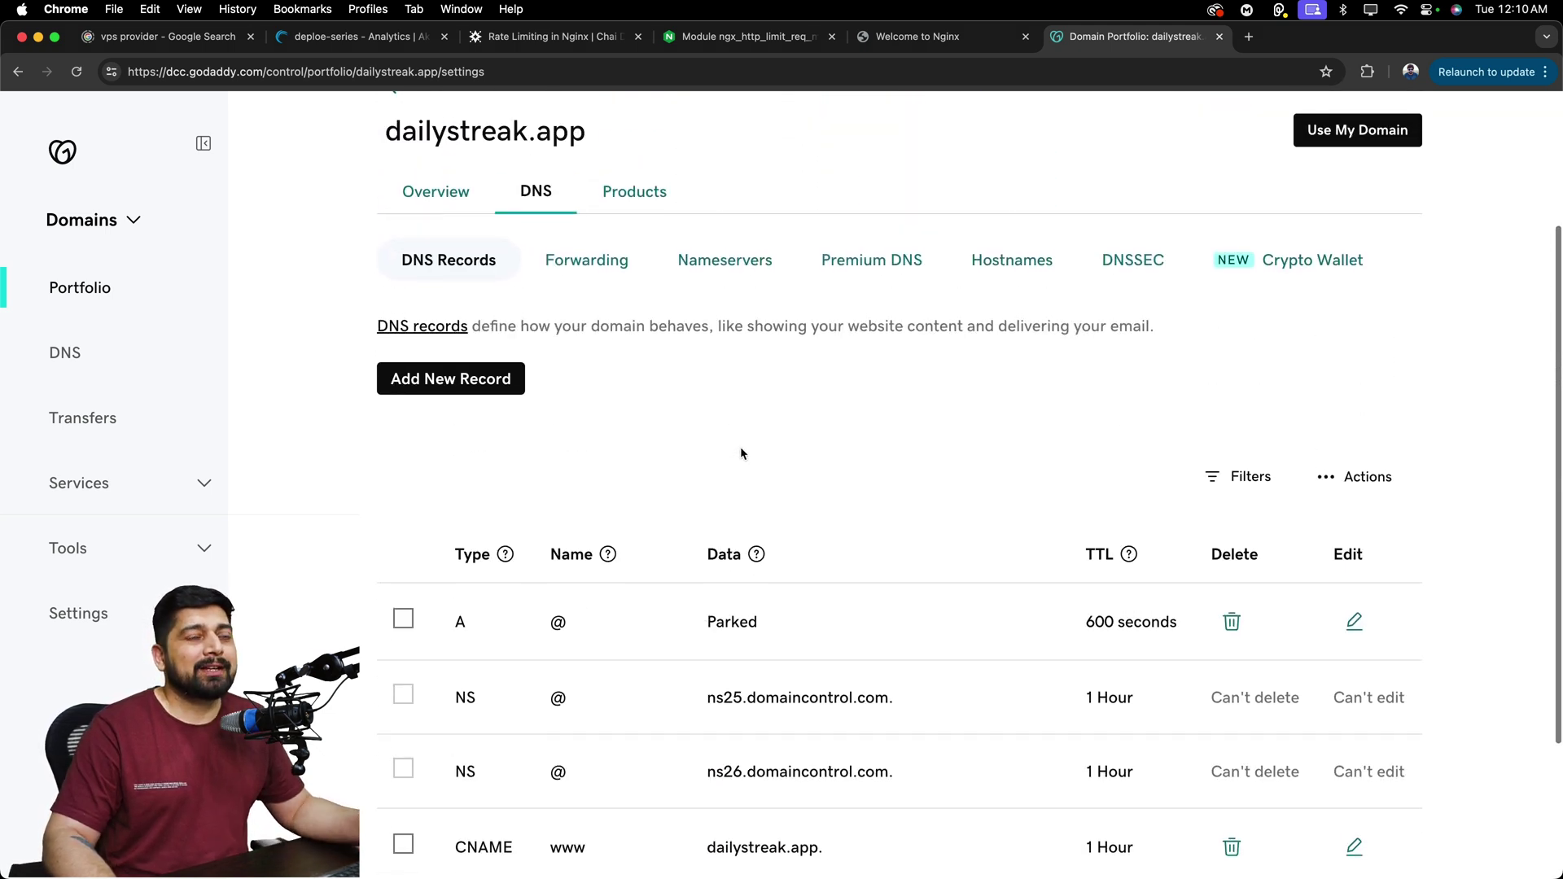
# - Start a new DNS record of type A named docs
pyautogui.click(465, 379)
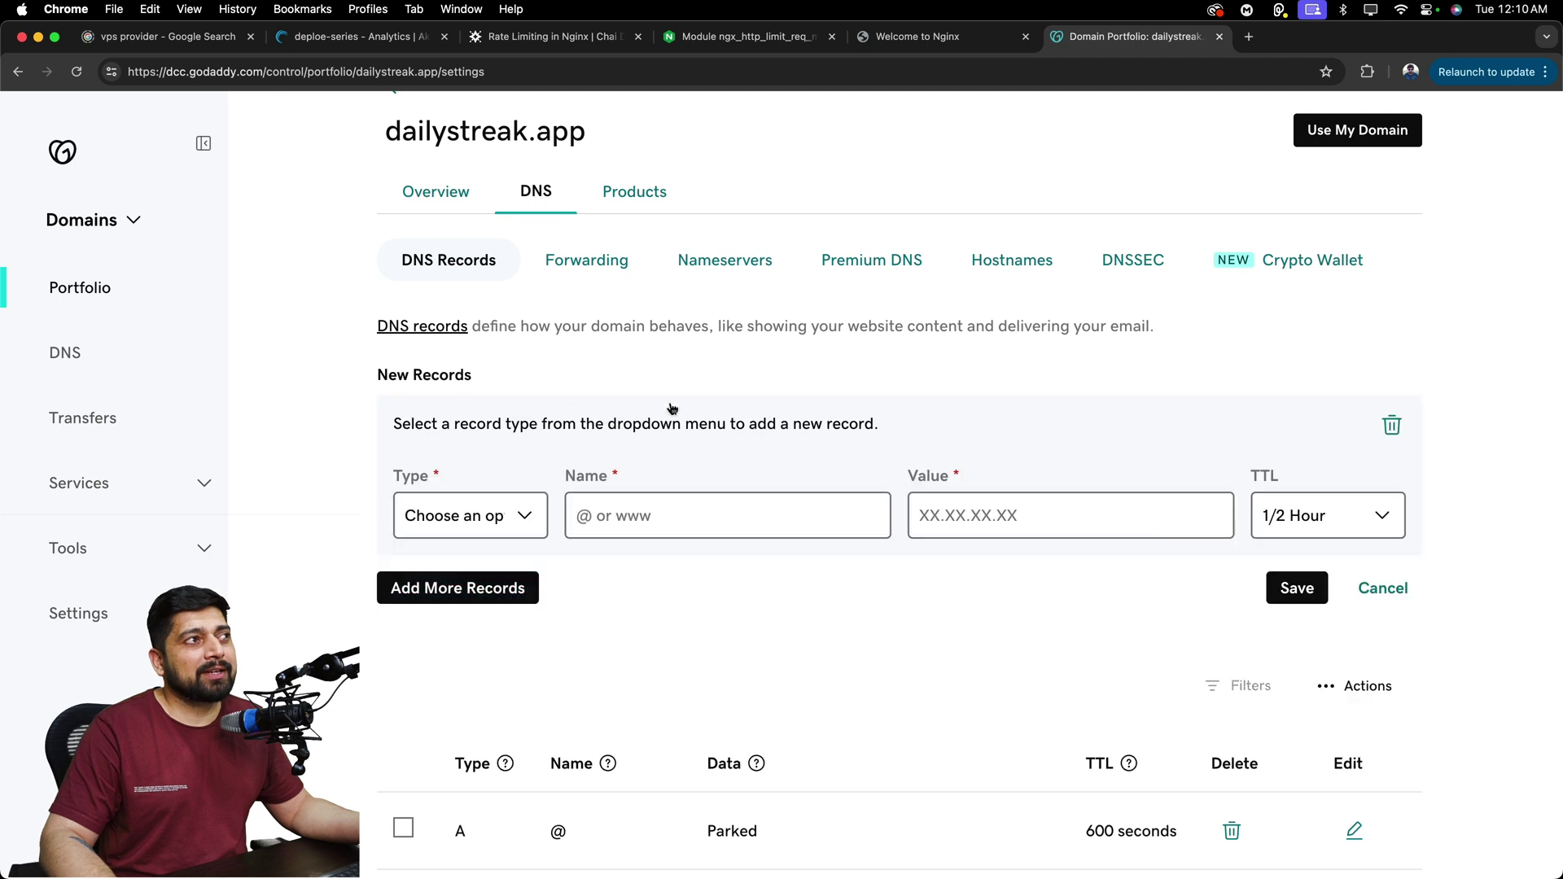
pyautogui.click(526, 518)
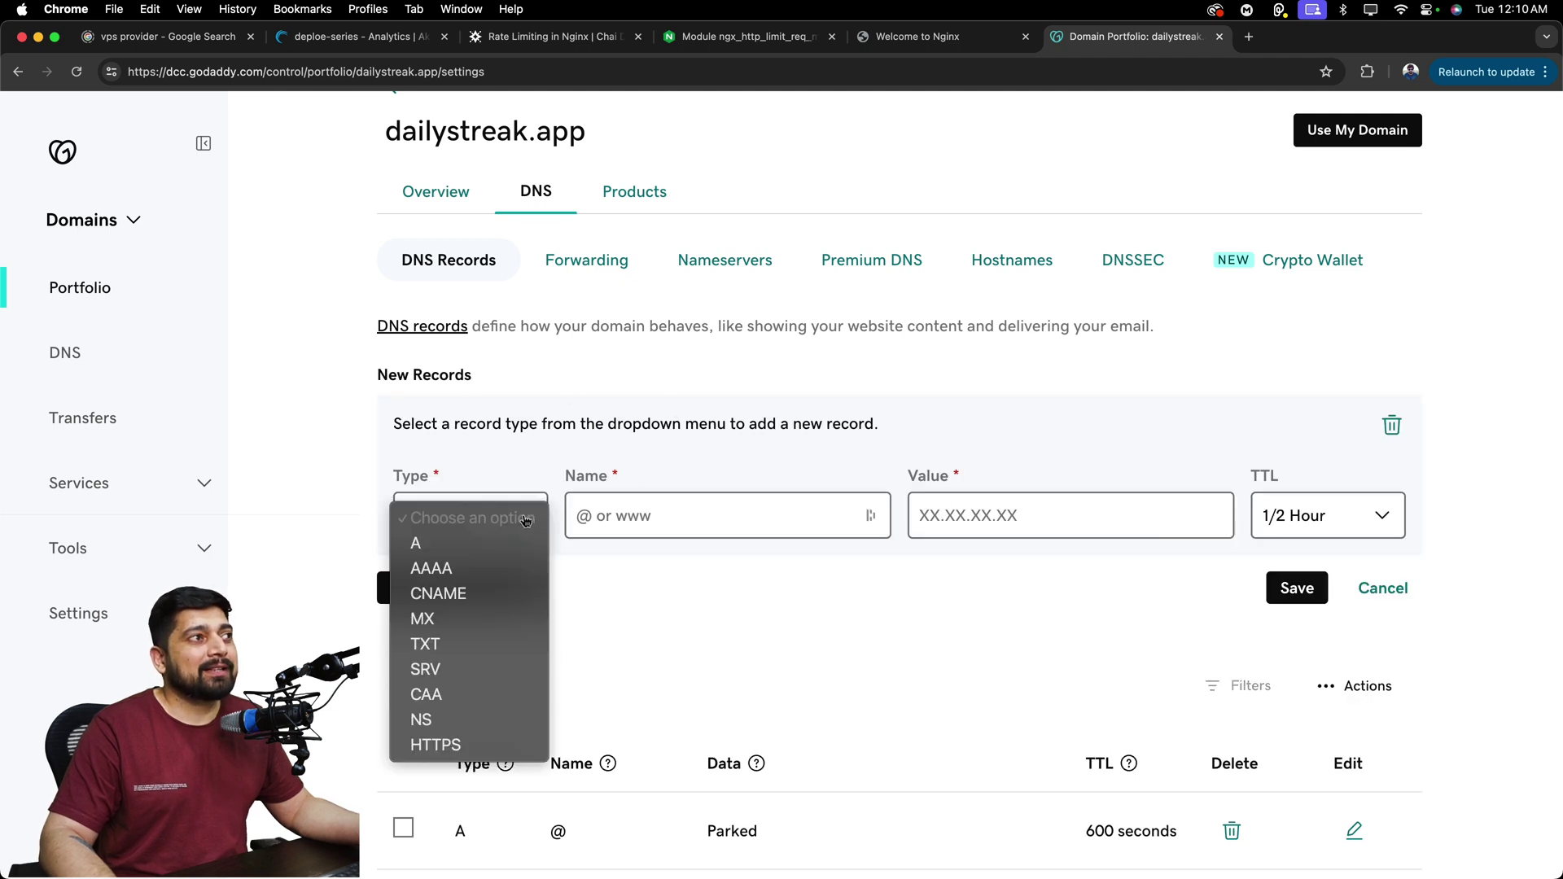
pyautogui.click(508, 555)
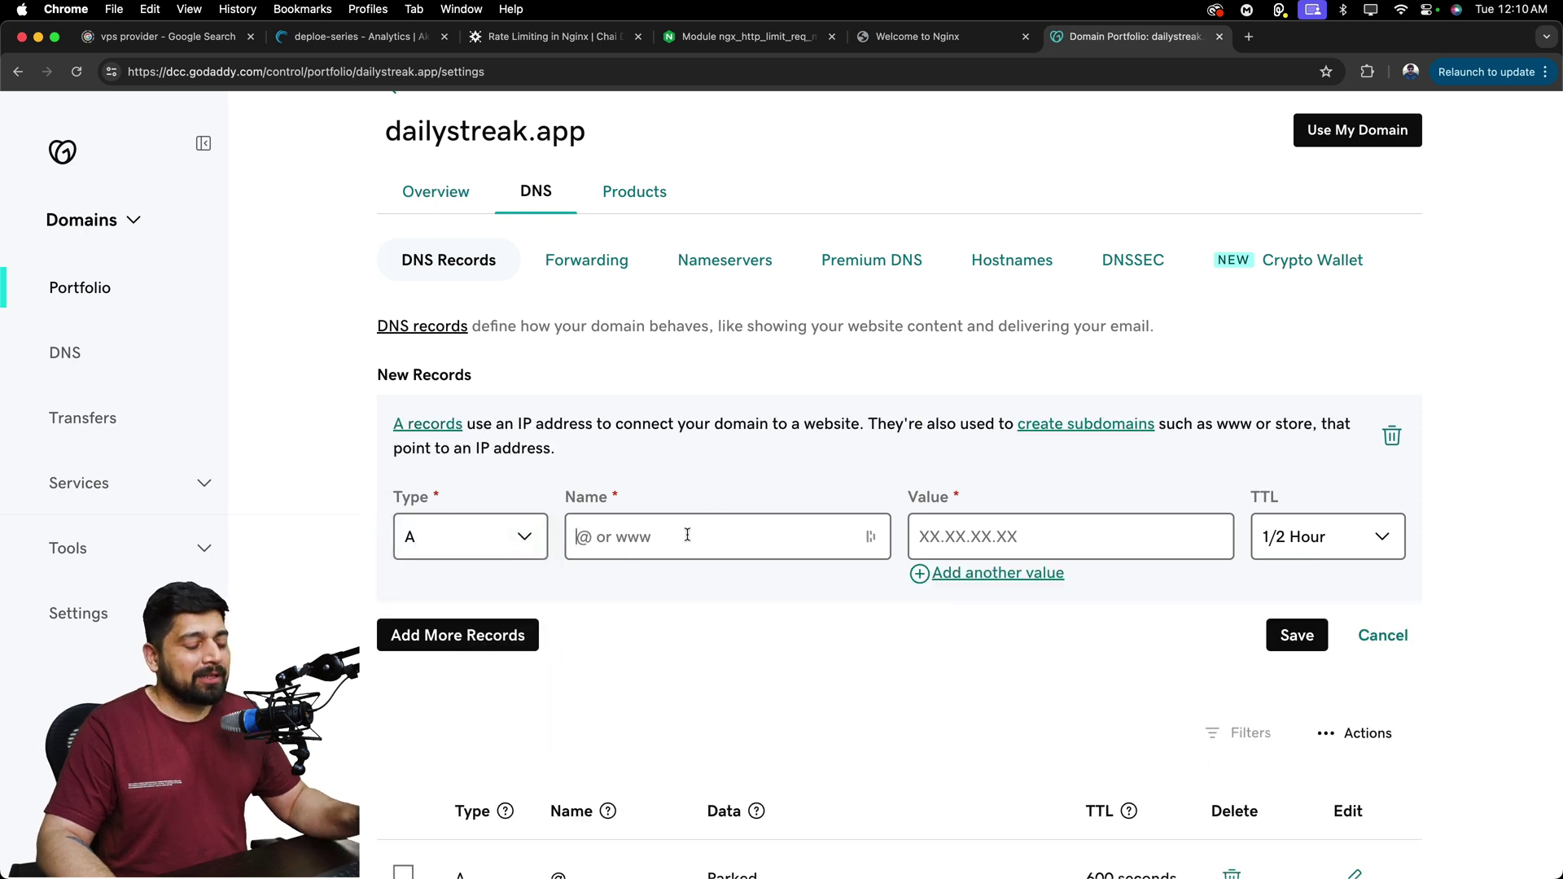
pyautogui.write('docs')
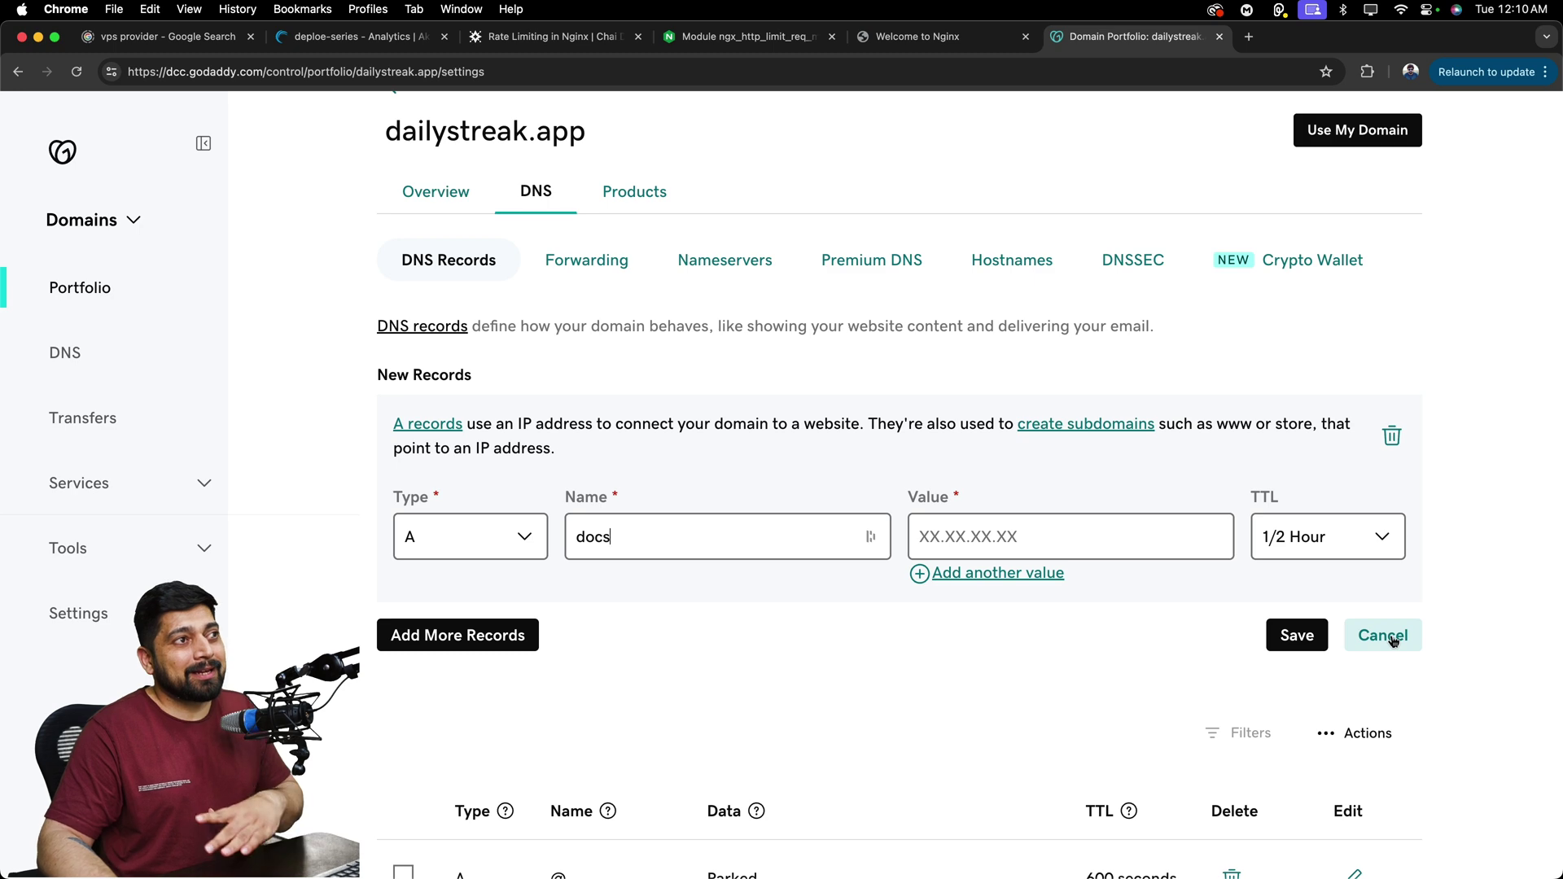
# - Copy the VPS IP 194.195.117.171 from the Linode dashboard and paste it as the value
pyautogui.click(896, 38)
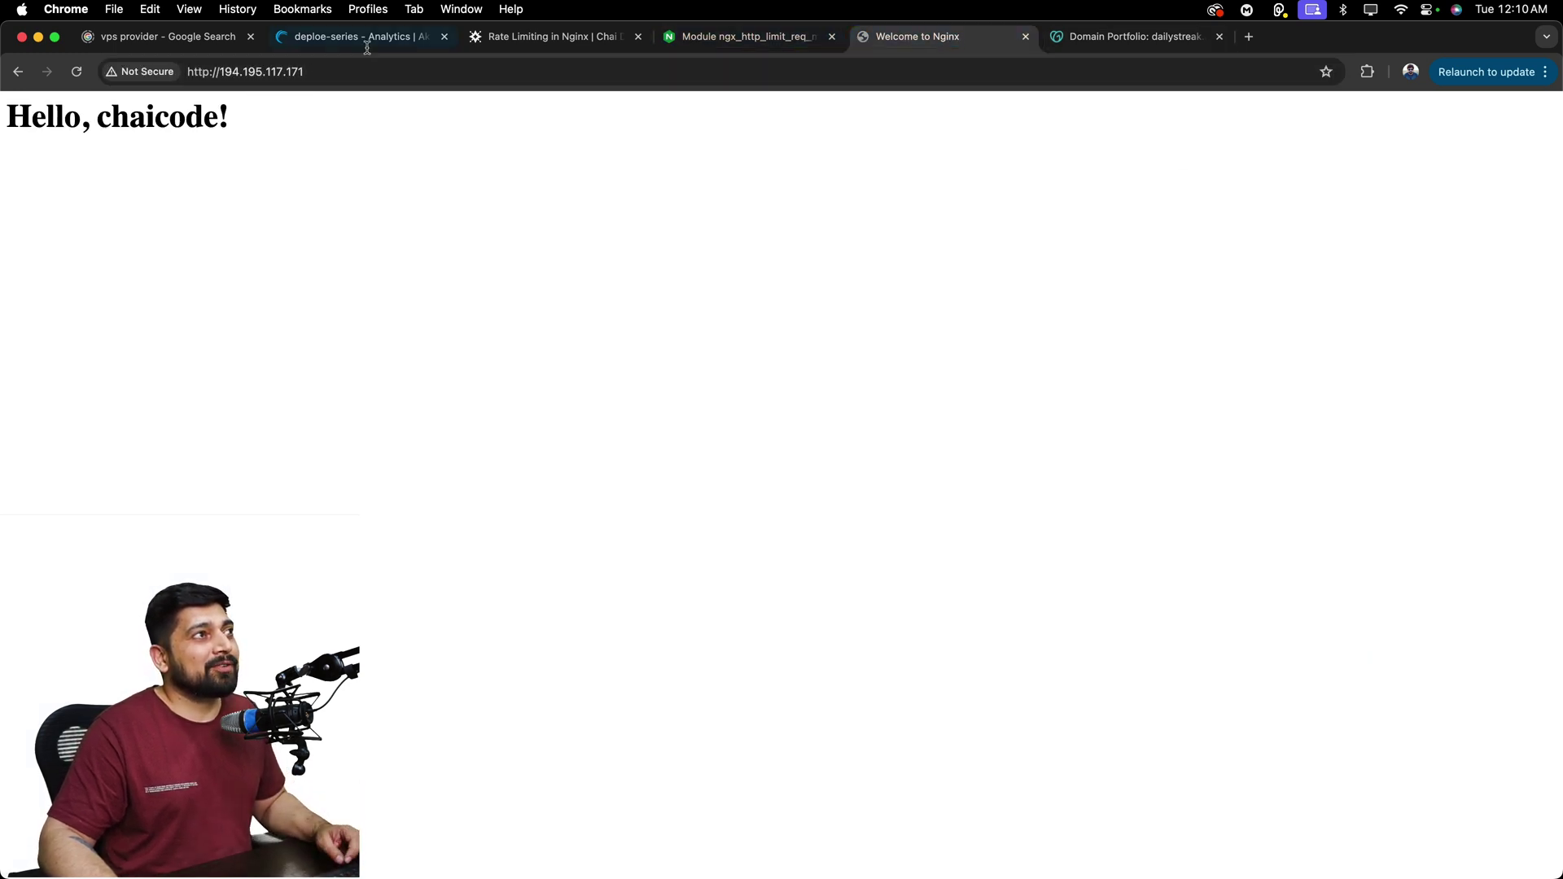
pyautogui.click(358, 36)
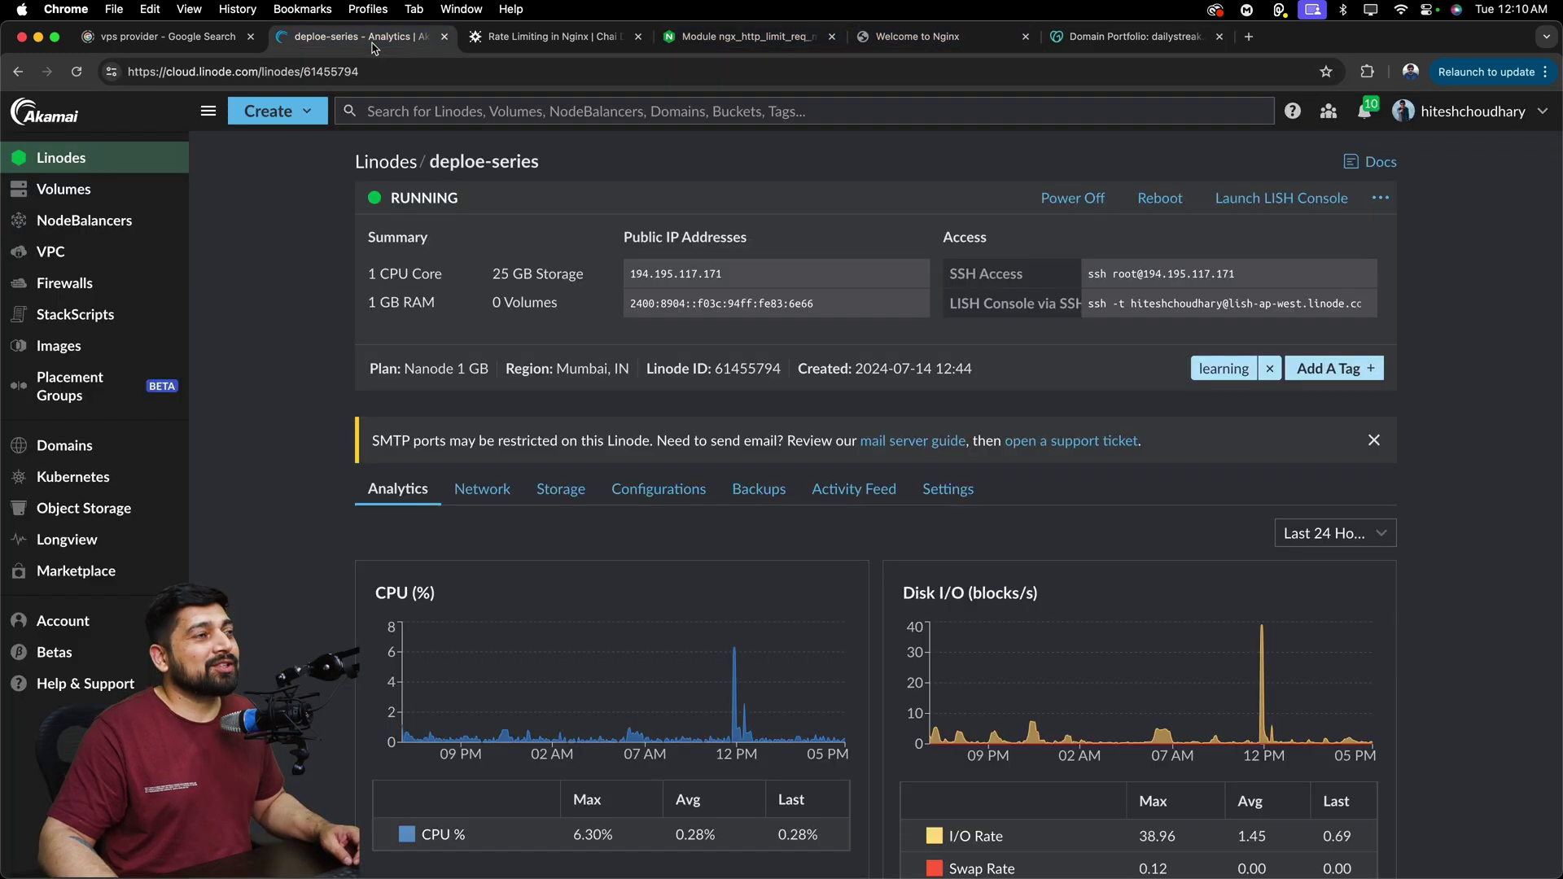
pyautogui.click(921, 276)
pyautogui.click(1135, 37)
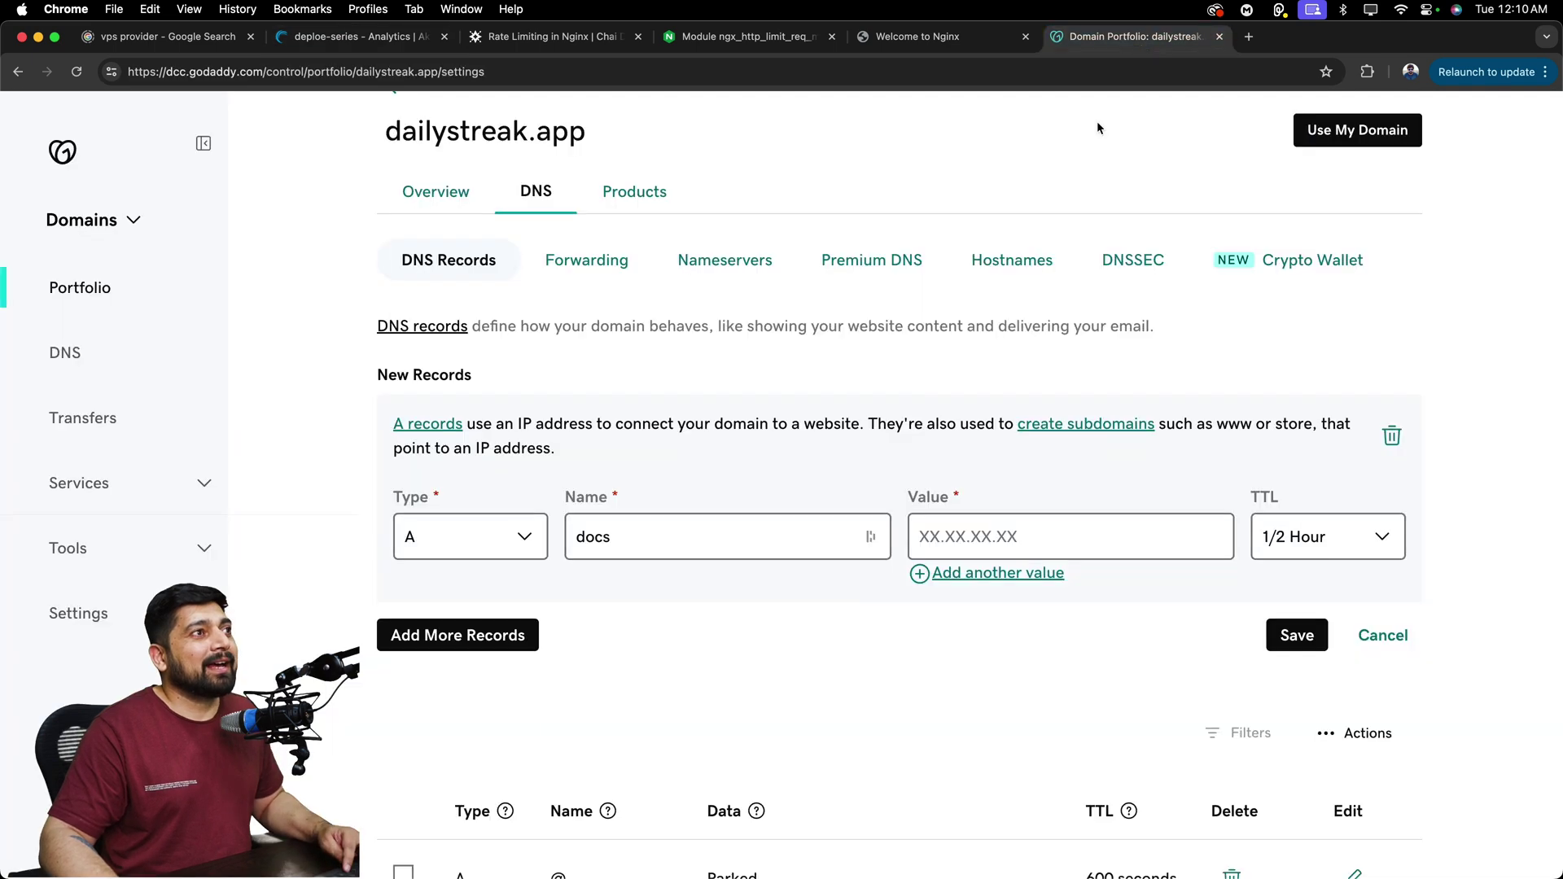
pyautogui.click(1032, 535)
pyautogui.press('super+v')
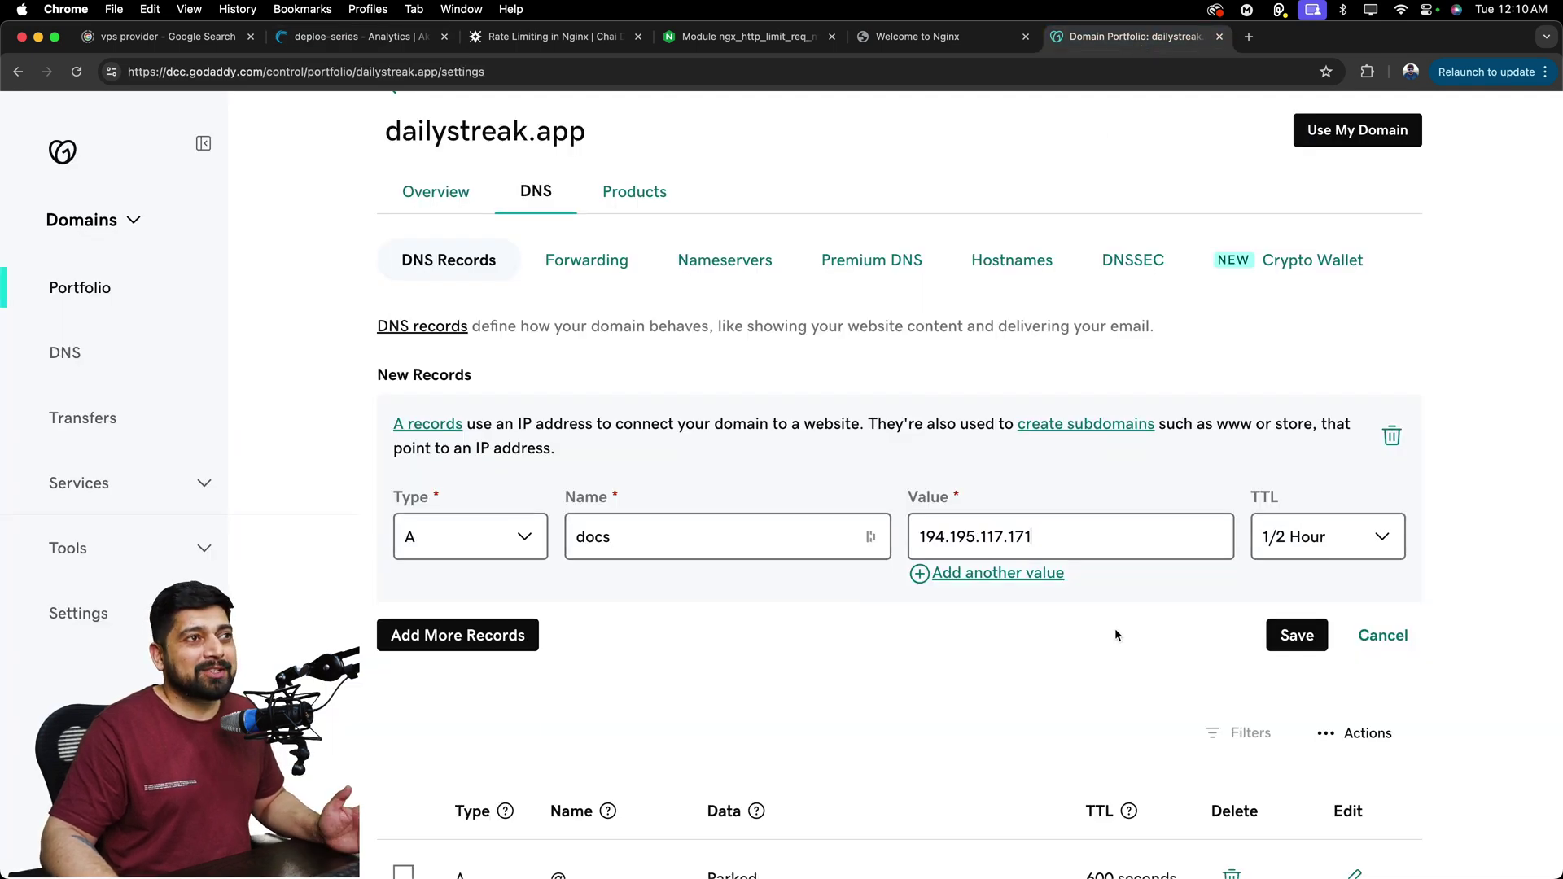
# - Leave the TTL at 1/2 Hour and cancel the docs record draft
pyautogui.click(1378, 536)
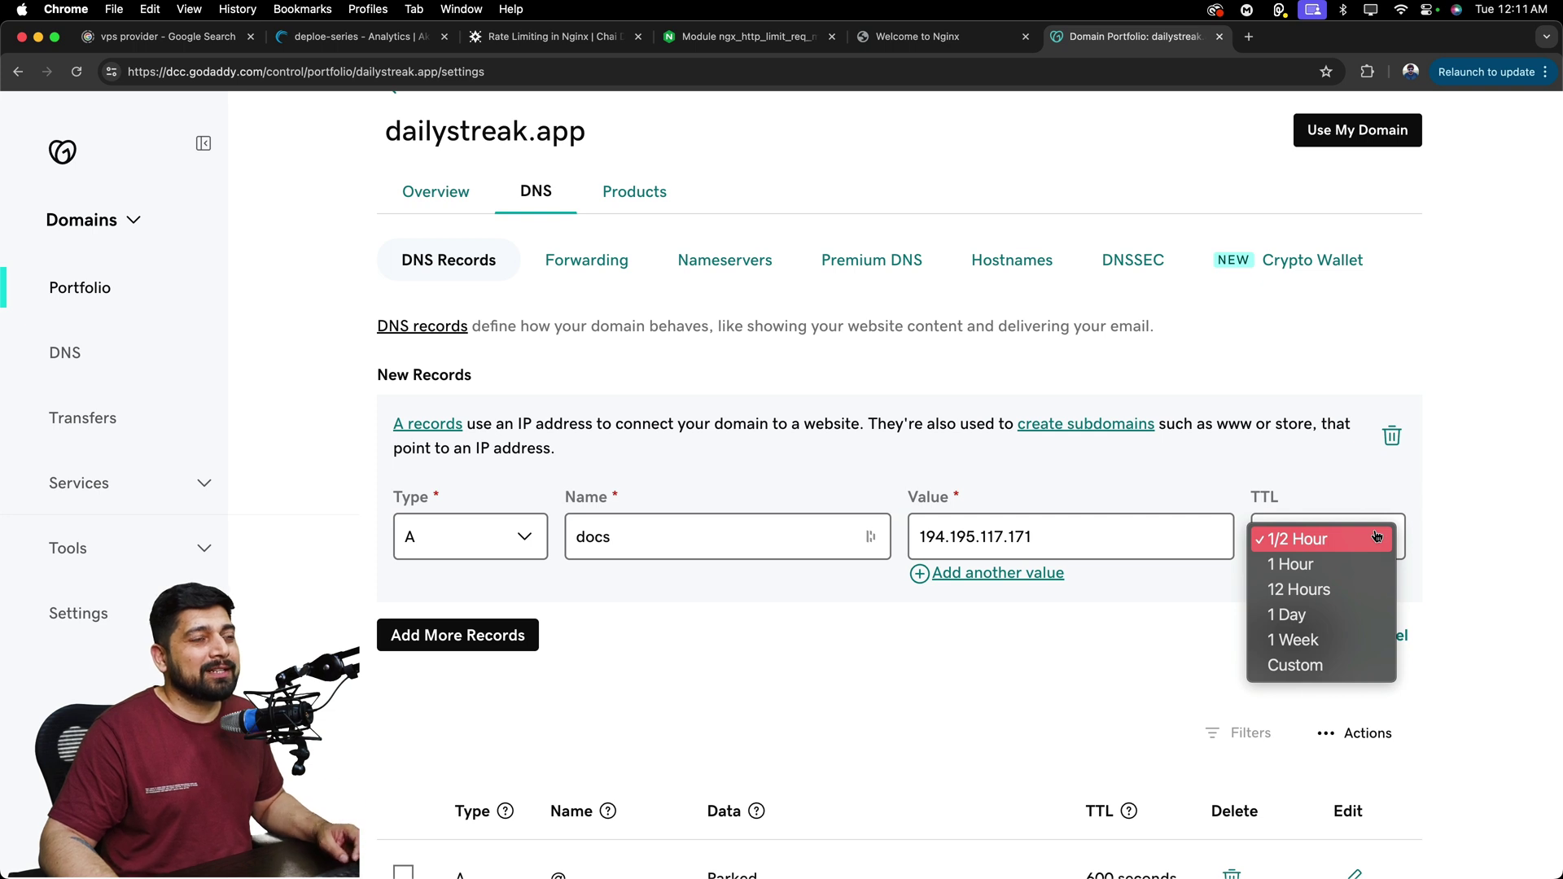
pyautogui.click(1376, 538)
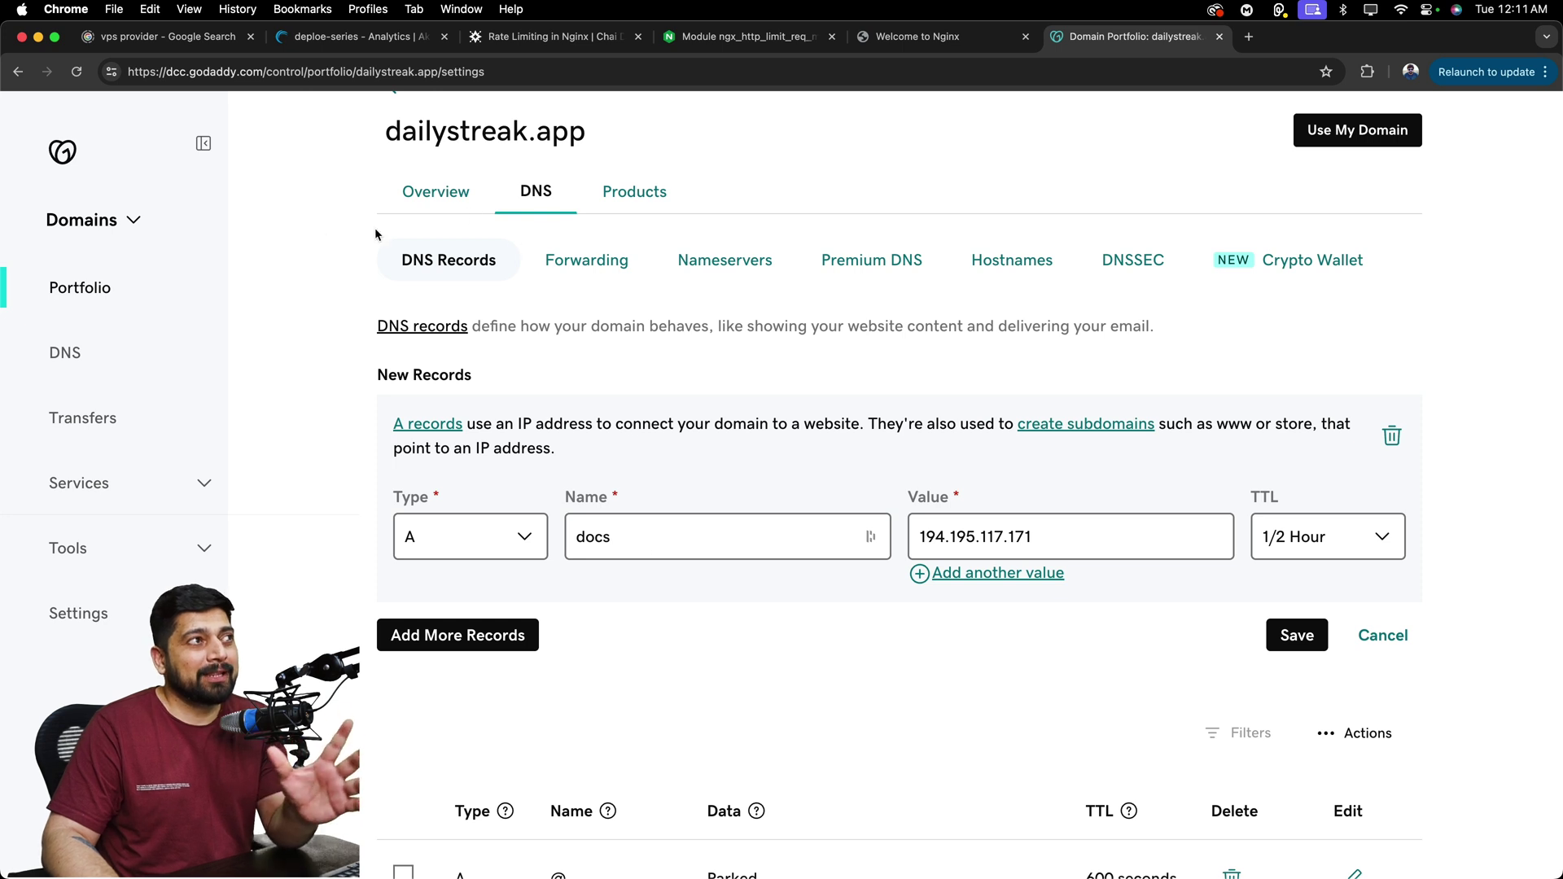
pyautogui.click(1381, 635)
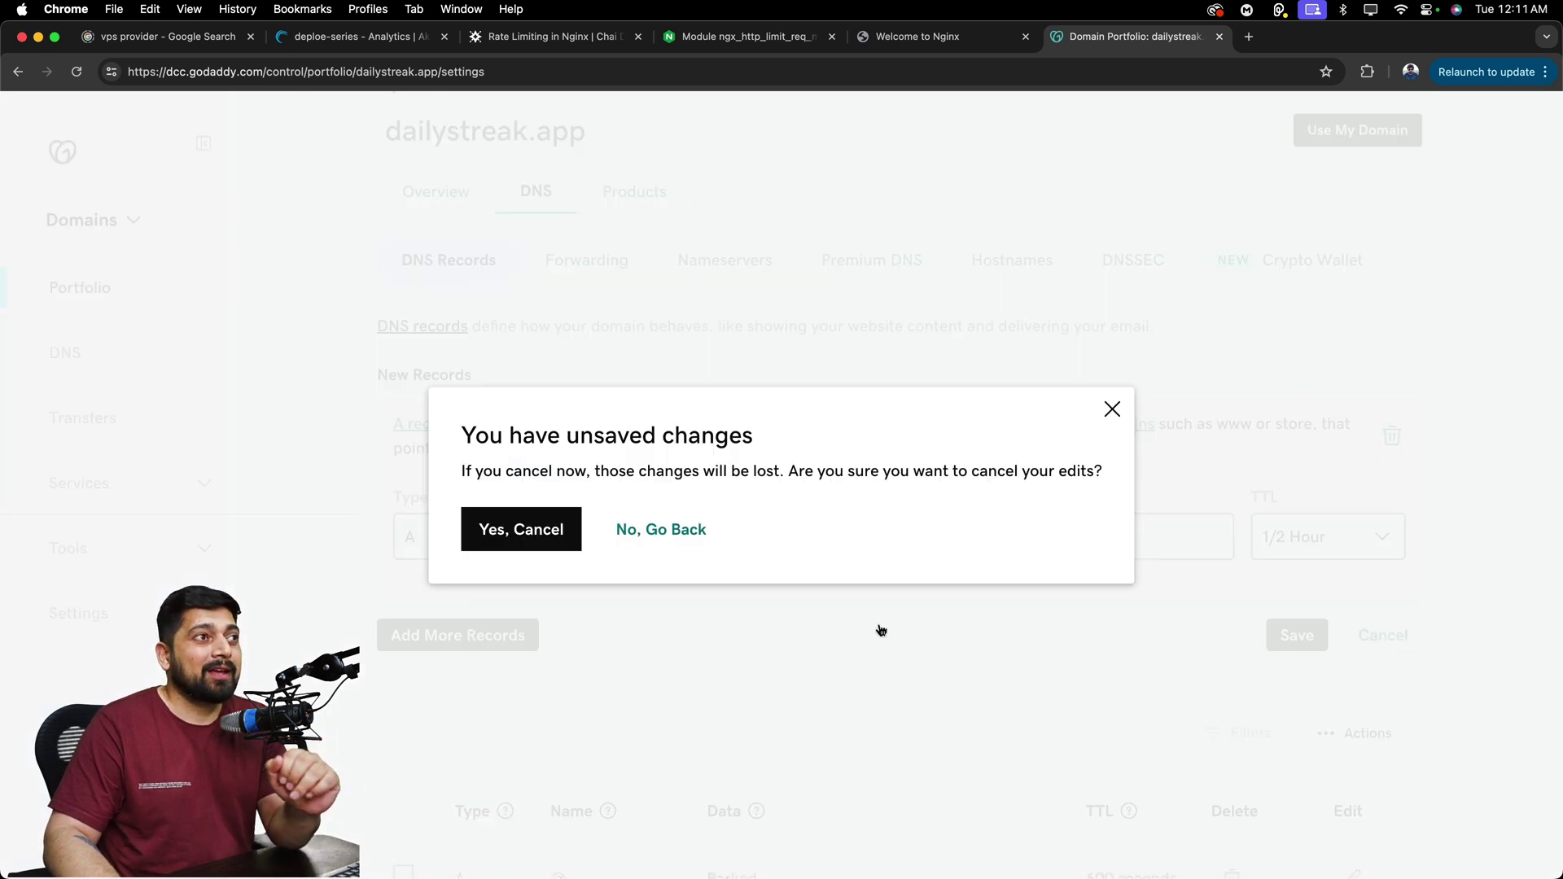
# - Confirm discarding the unsaved docs record and locate the parked A record
pyautogui.click(538, 530)
pyautogui.scroll(-3, 868, 420)
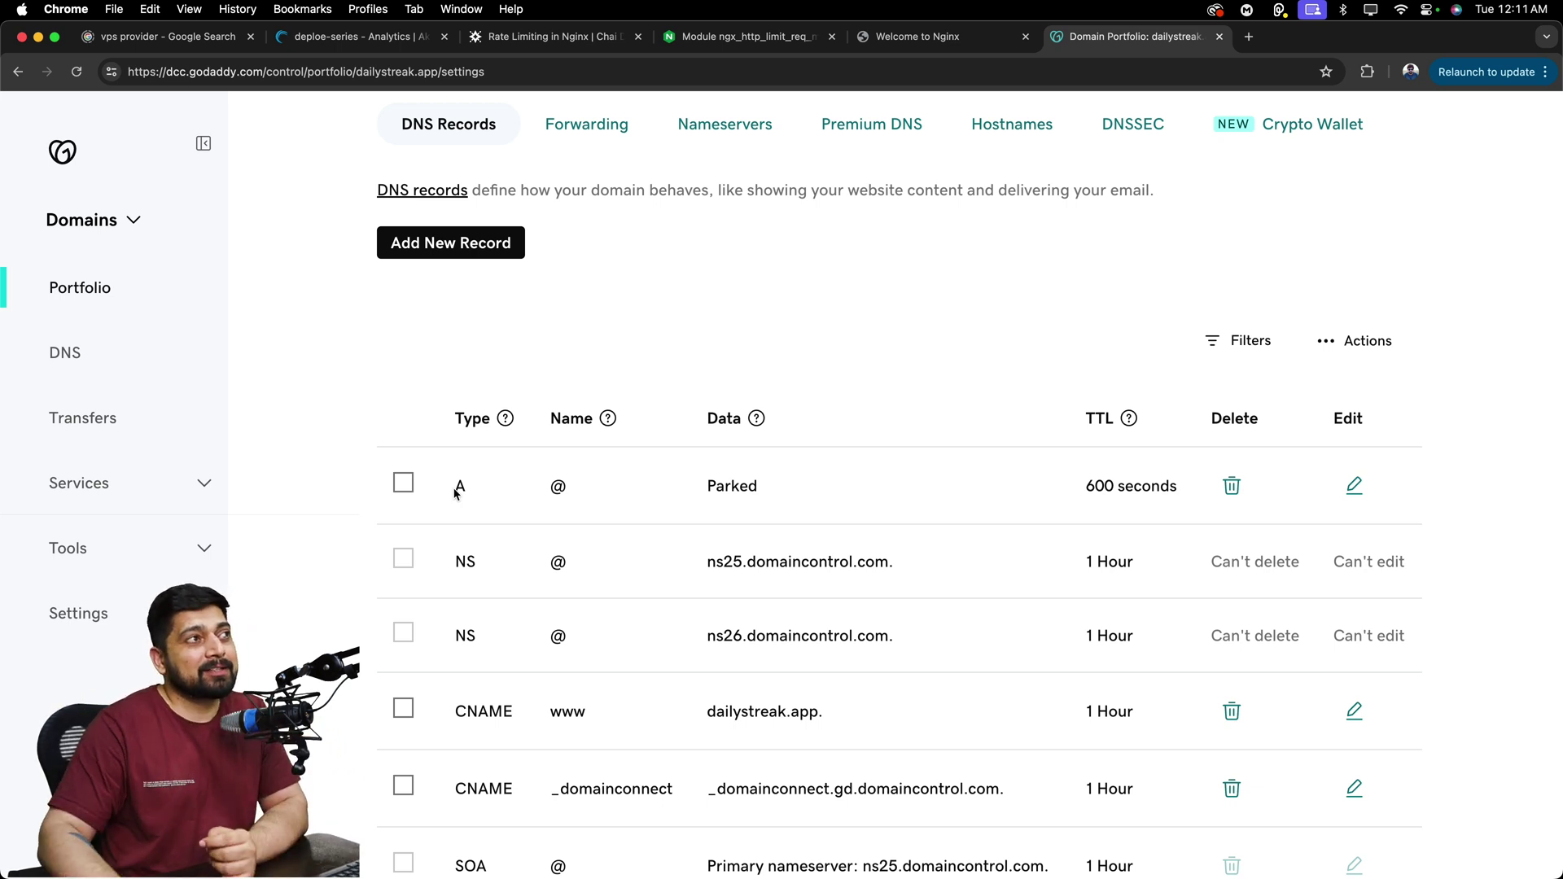
pyautogui.scroll(3, 456, 492)
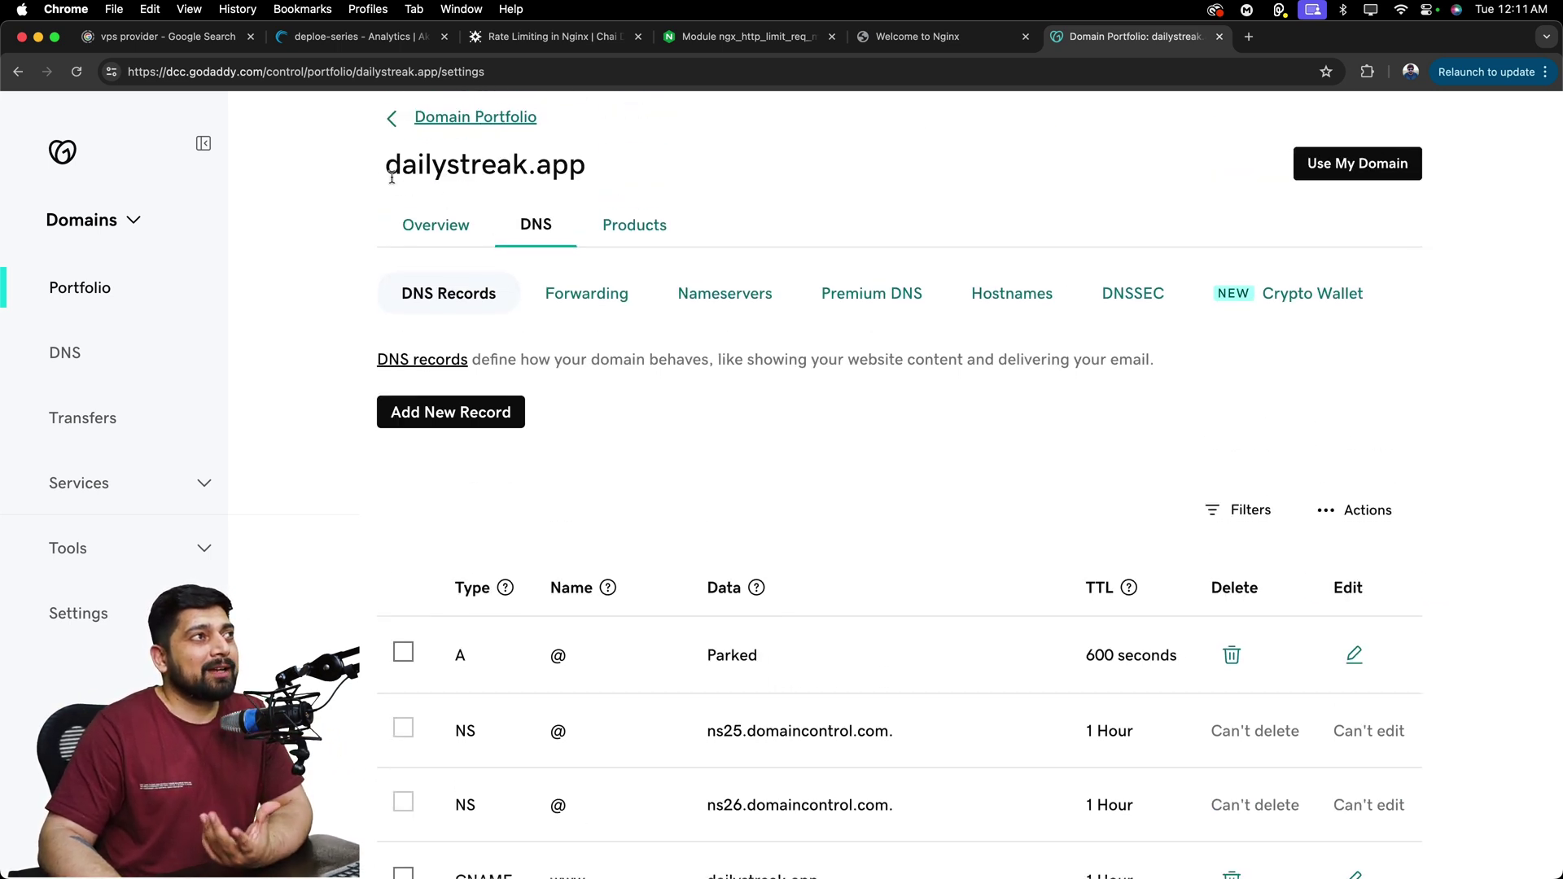
pyautogui.scroll(-3, 774, 408)
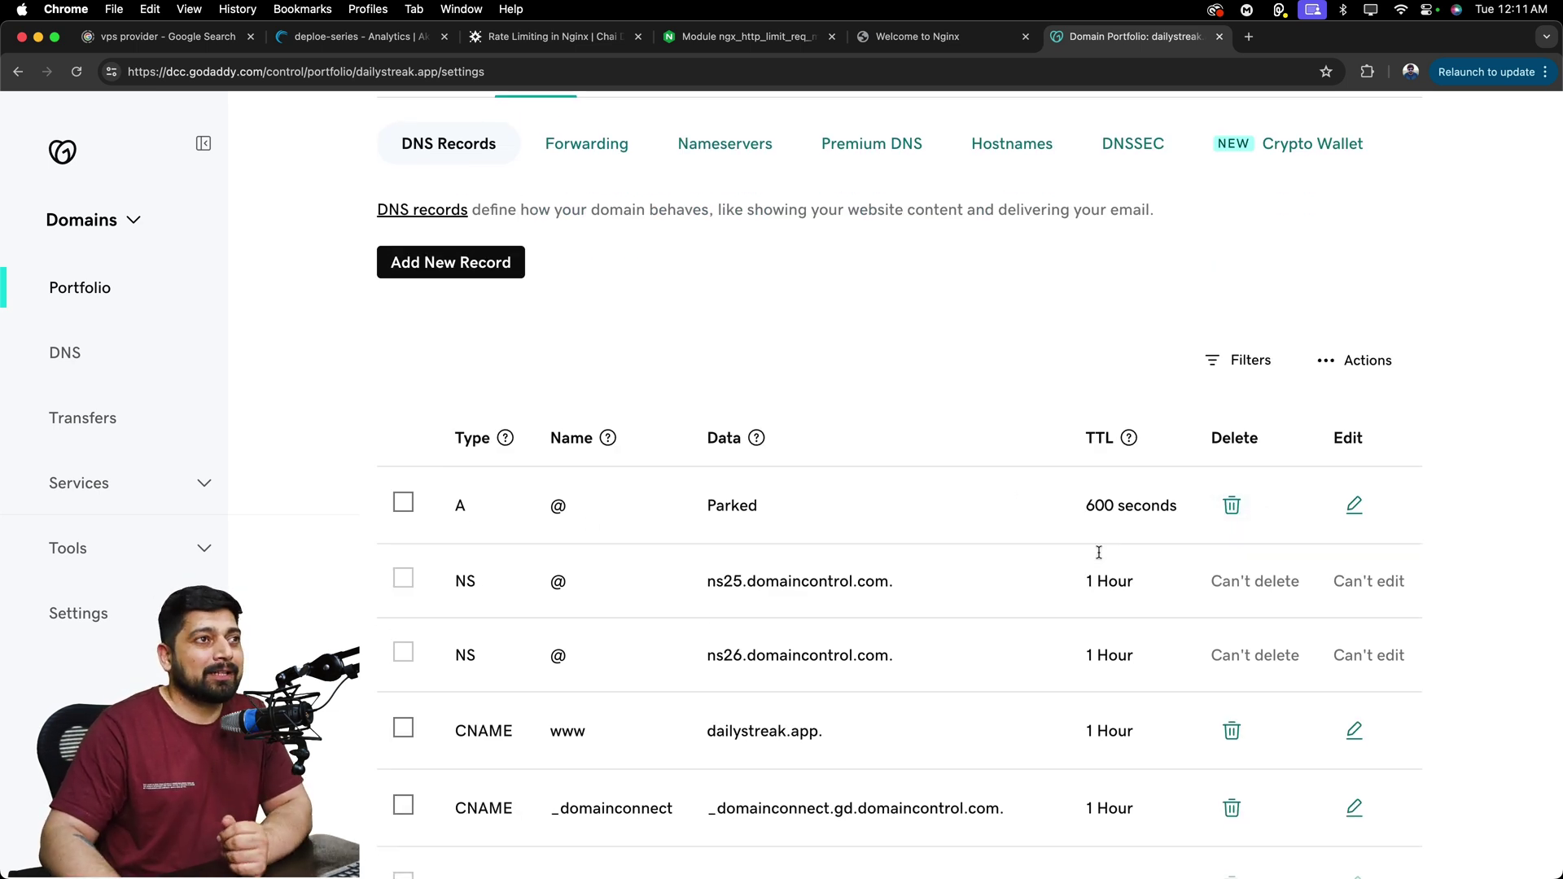
# - Edit the @ A record, replacing Parked with 194.195.117.171 at 600 seconds, and save
pyautogui.click(1353, 504)
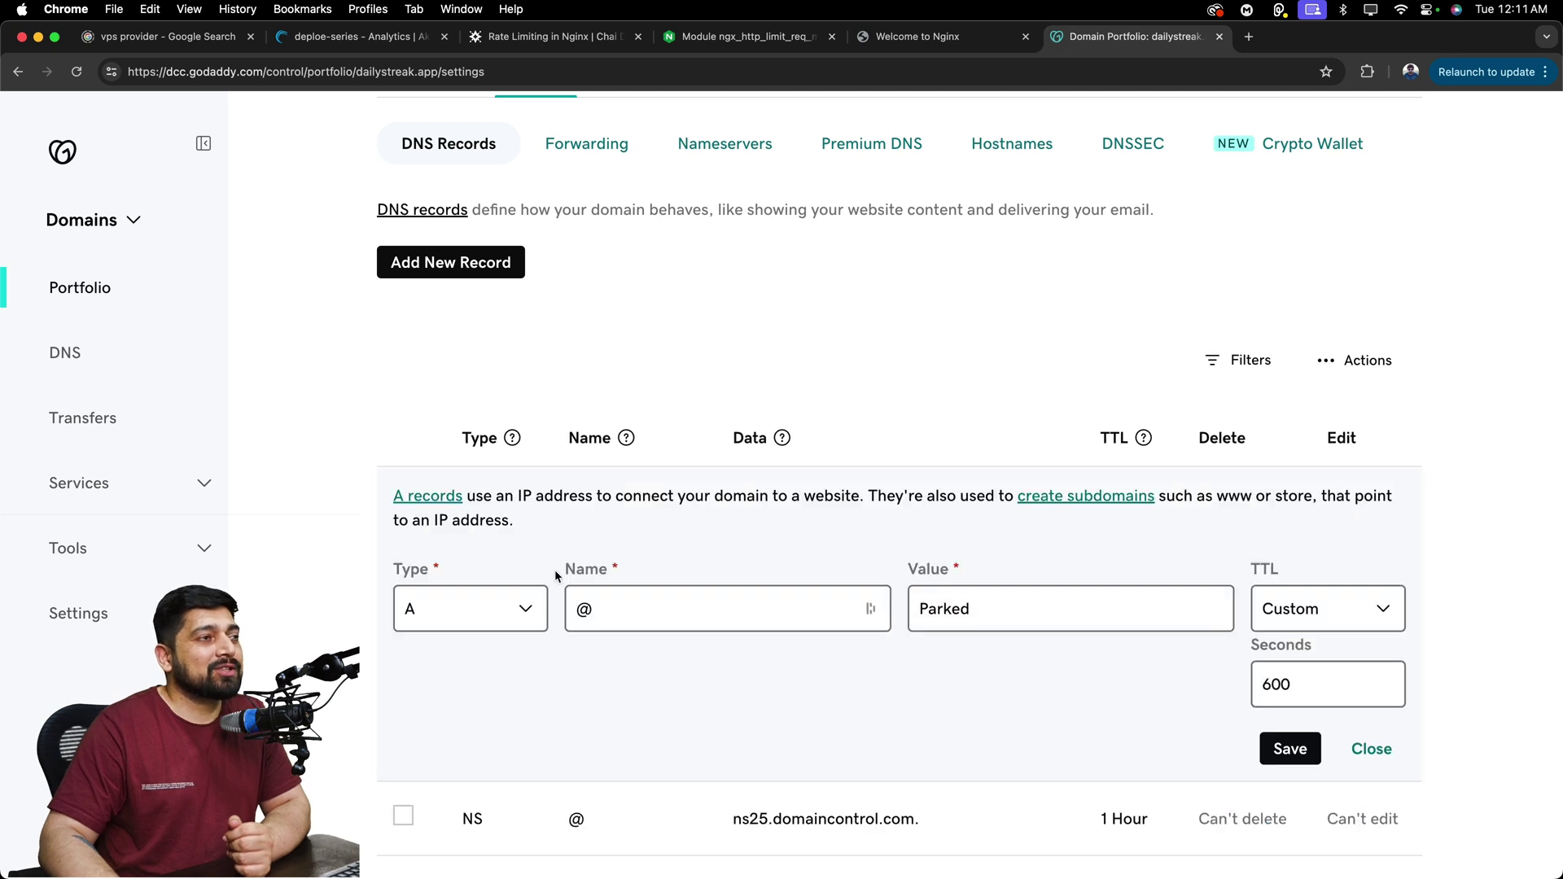
pyautogui.scroll(-1, 537, 590)
pyautogui.click(525, 595)
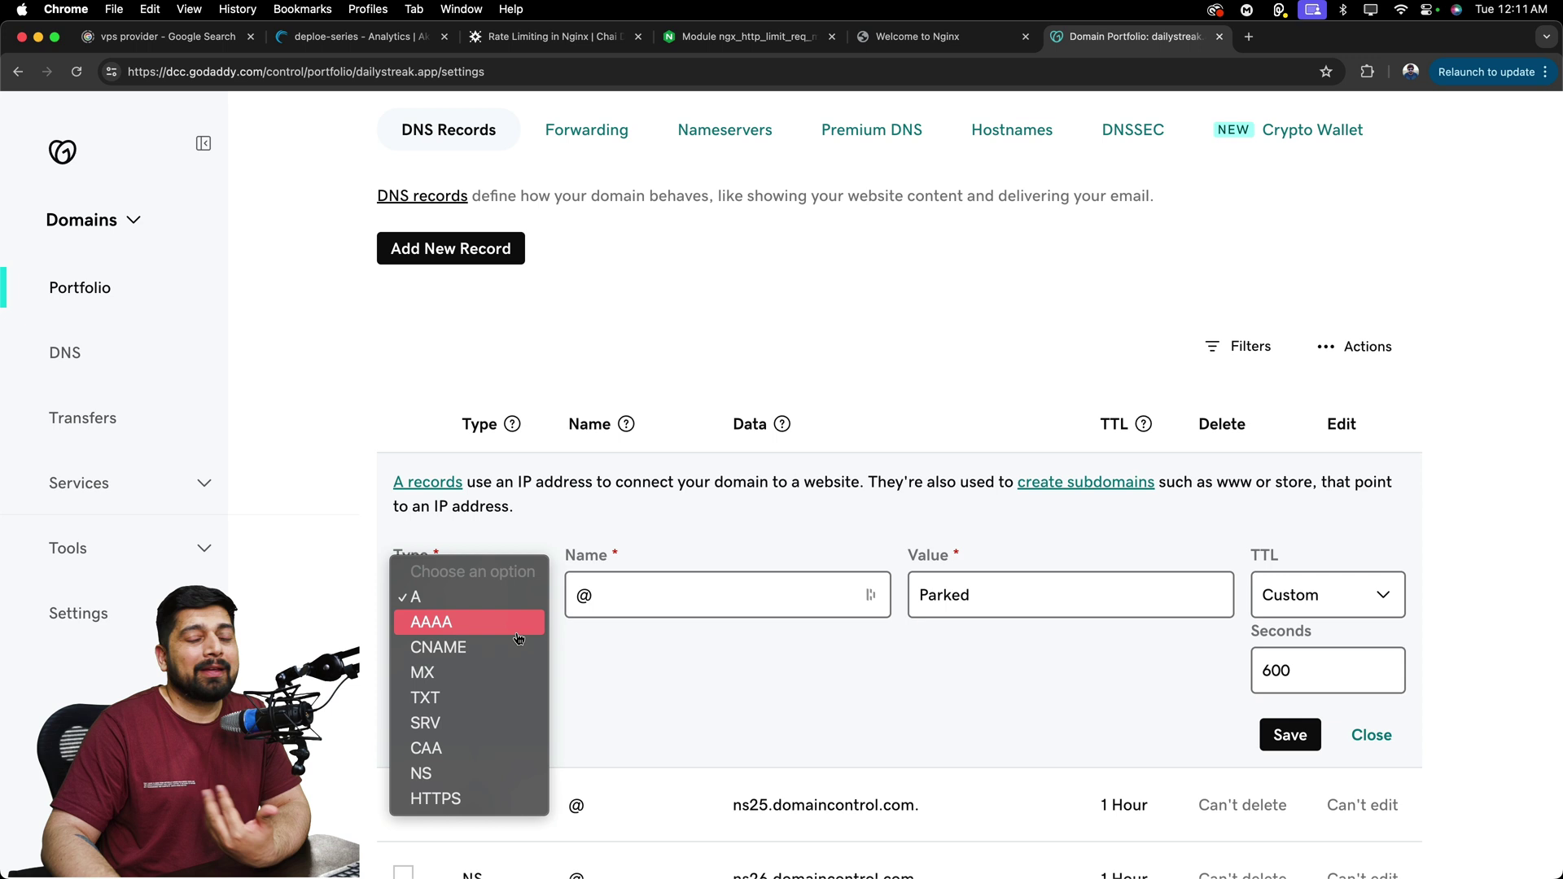
pyautogui.click(521, 596)
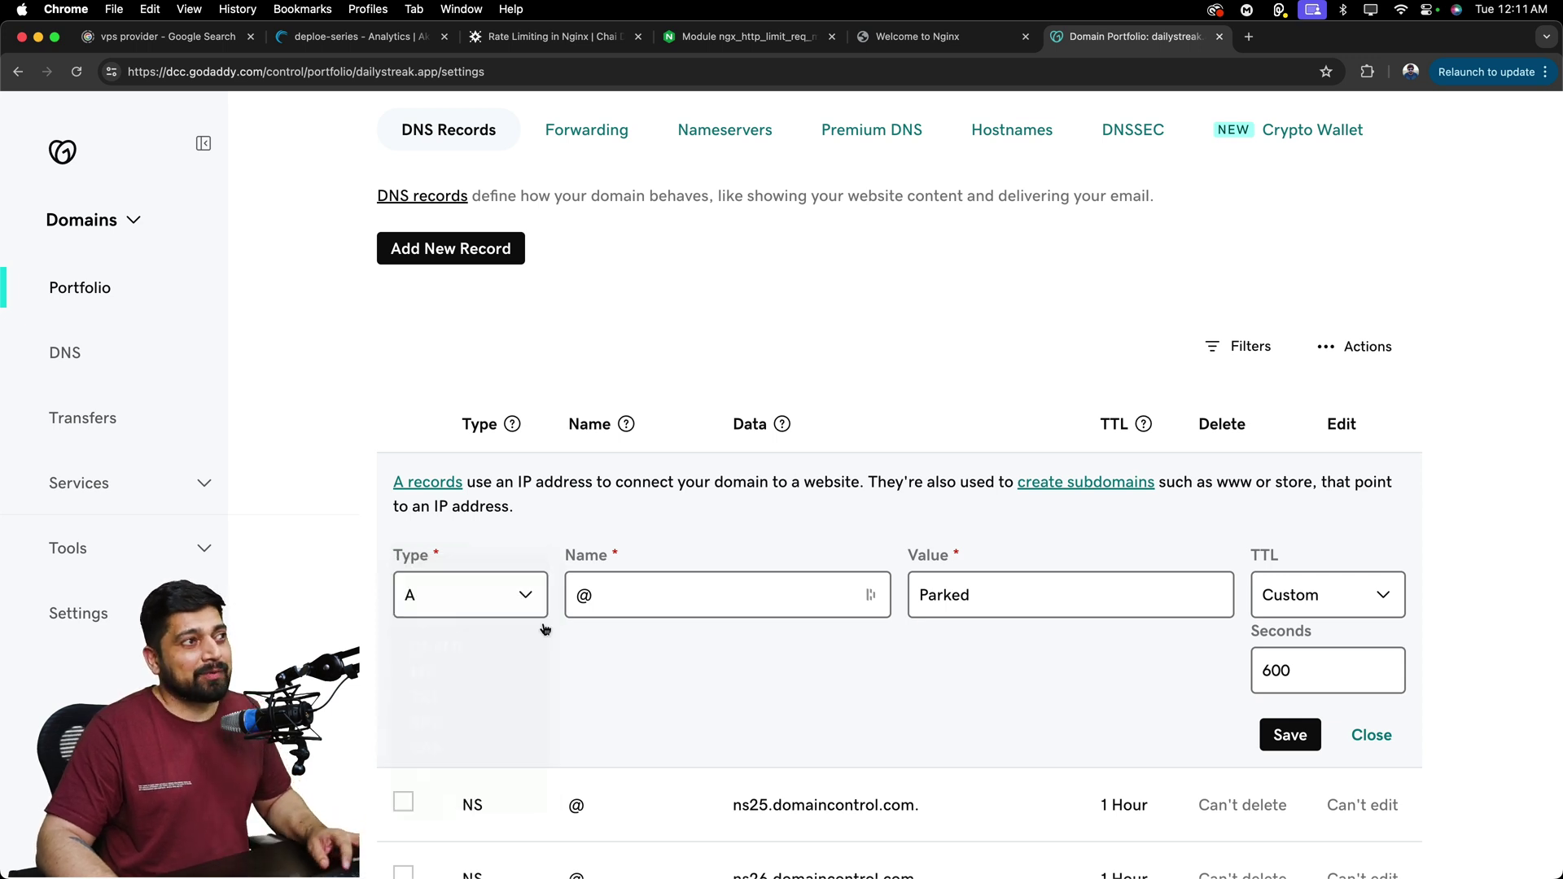
pyautogui.doubleClick(602, 595)
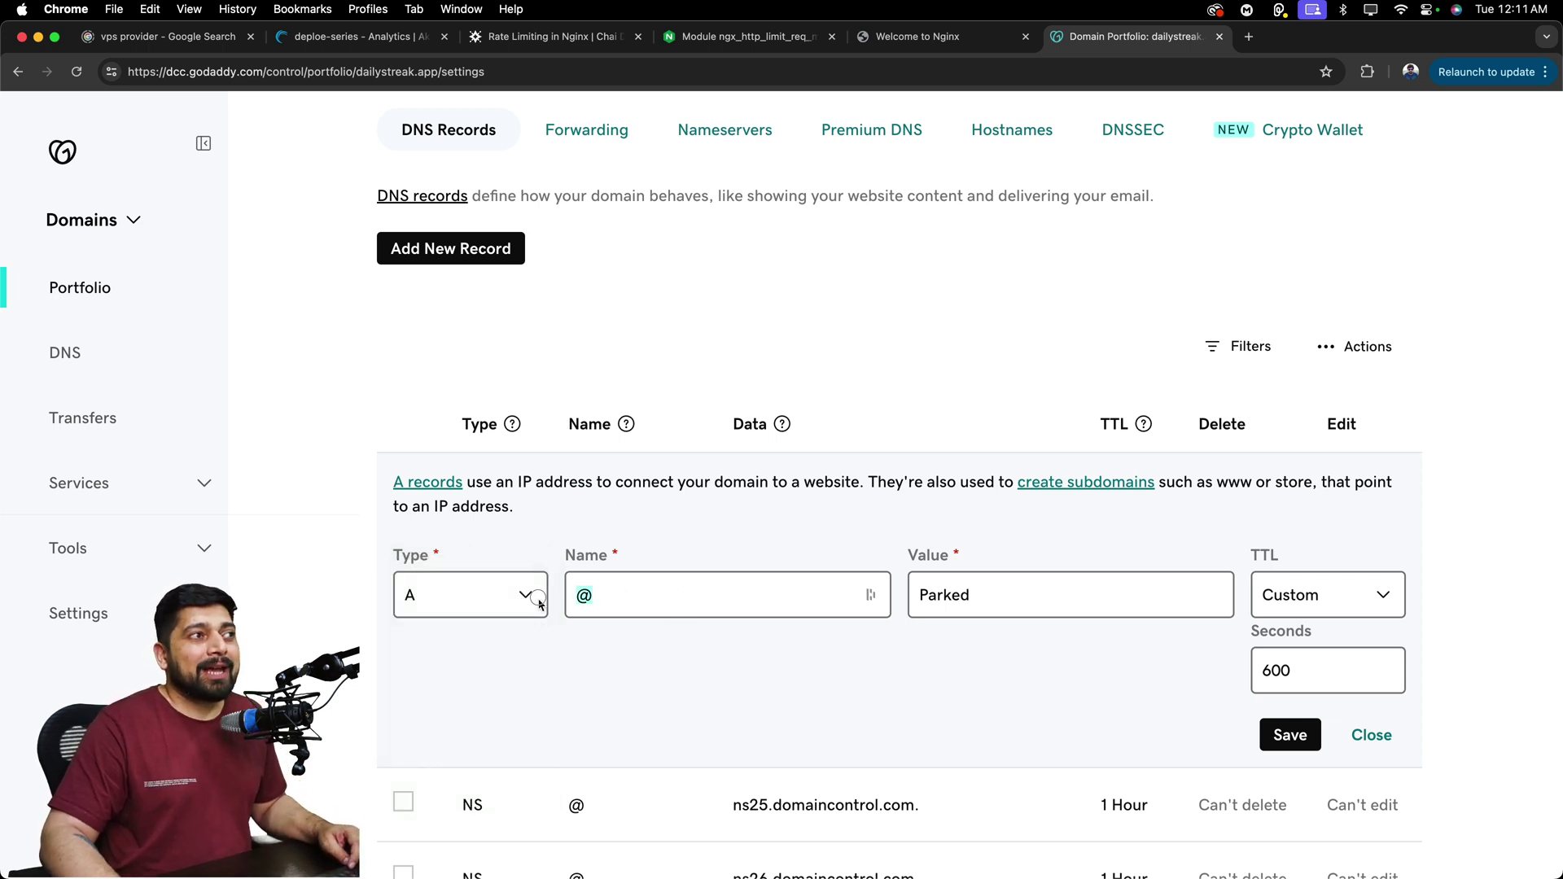
pyautogui.click(725, 601)
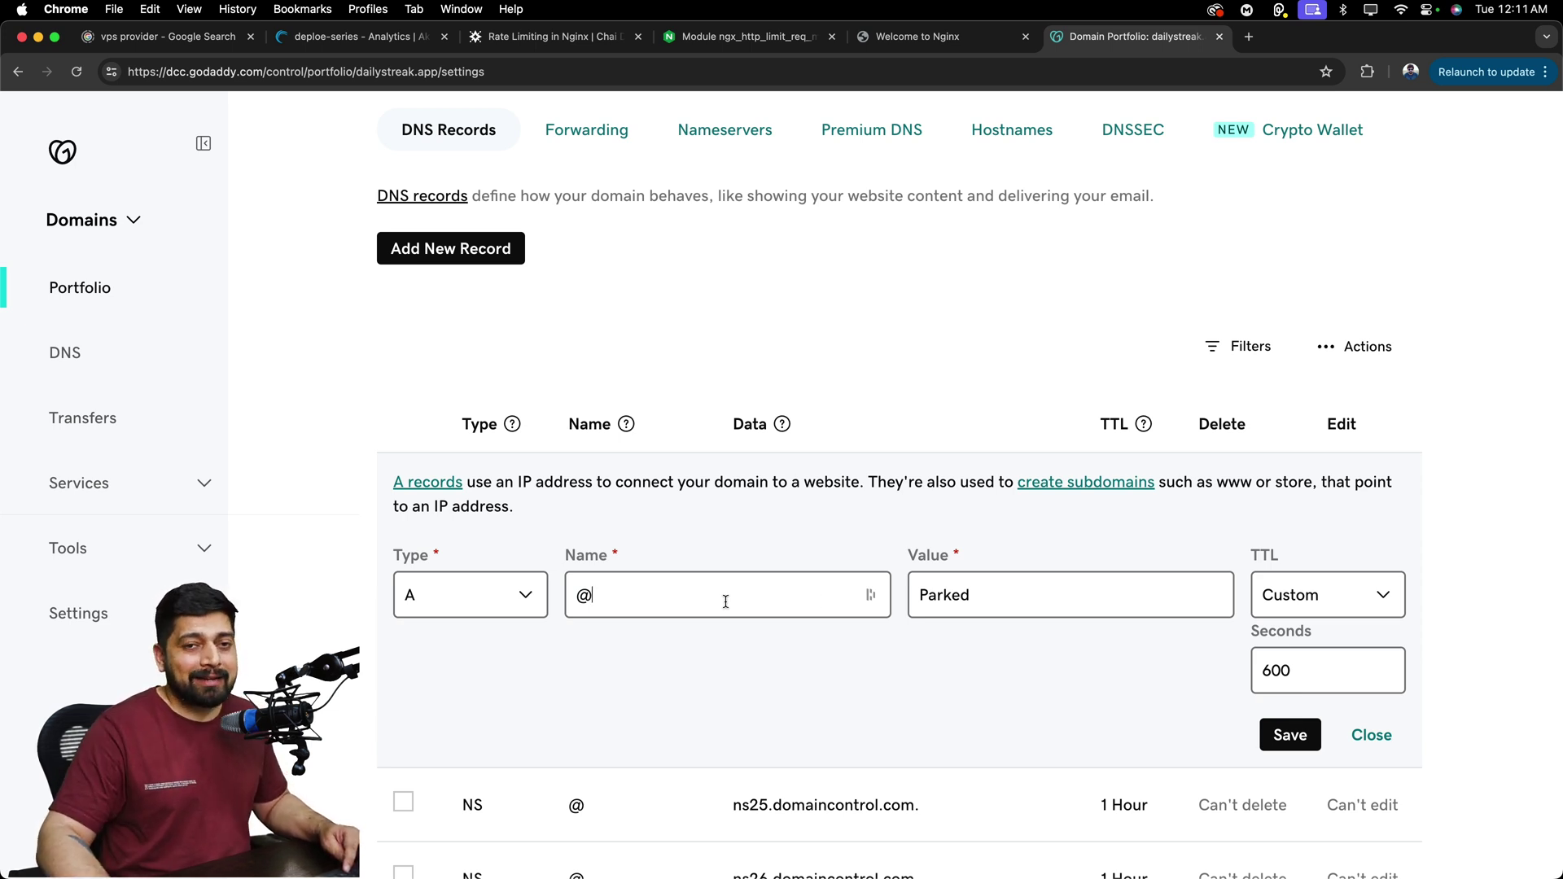
pyautogui.doubleClick(1023, 595)
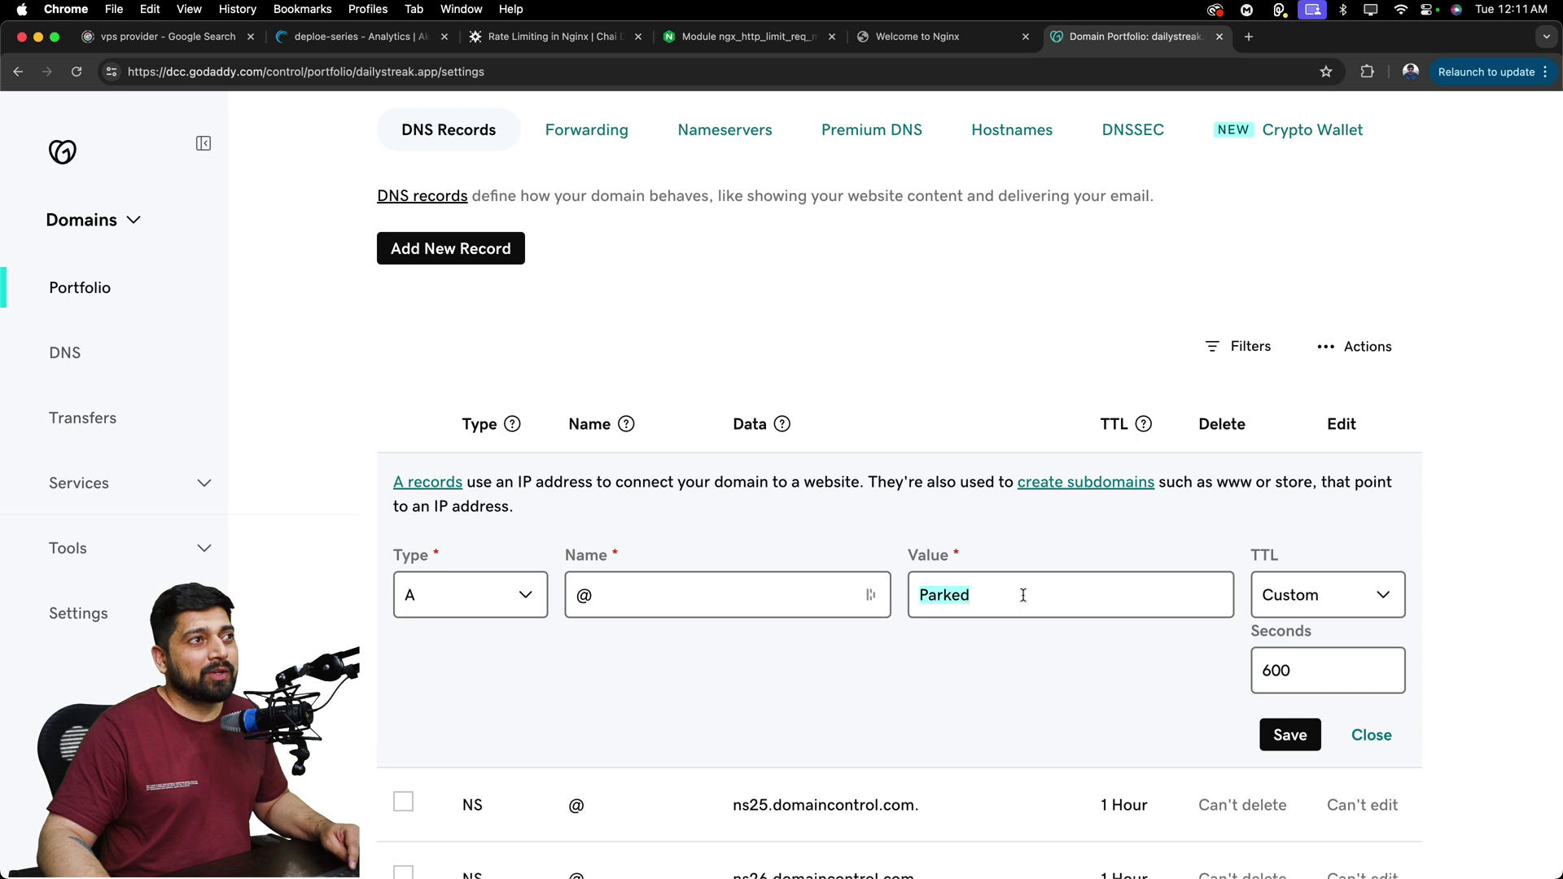
pyautogui.write('194.195.117.171')
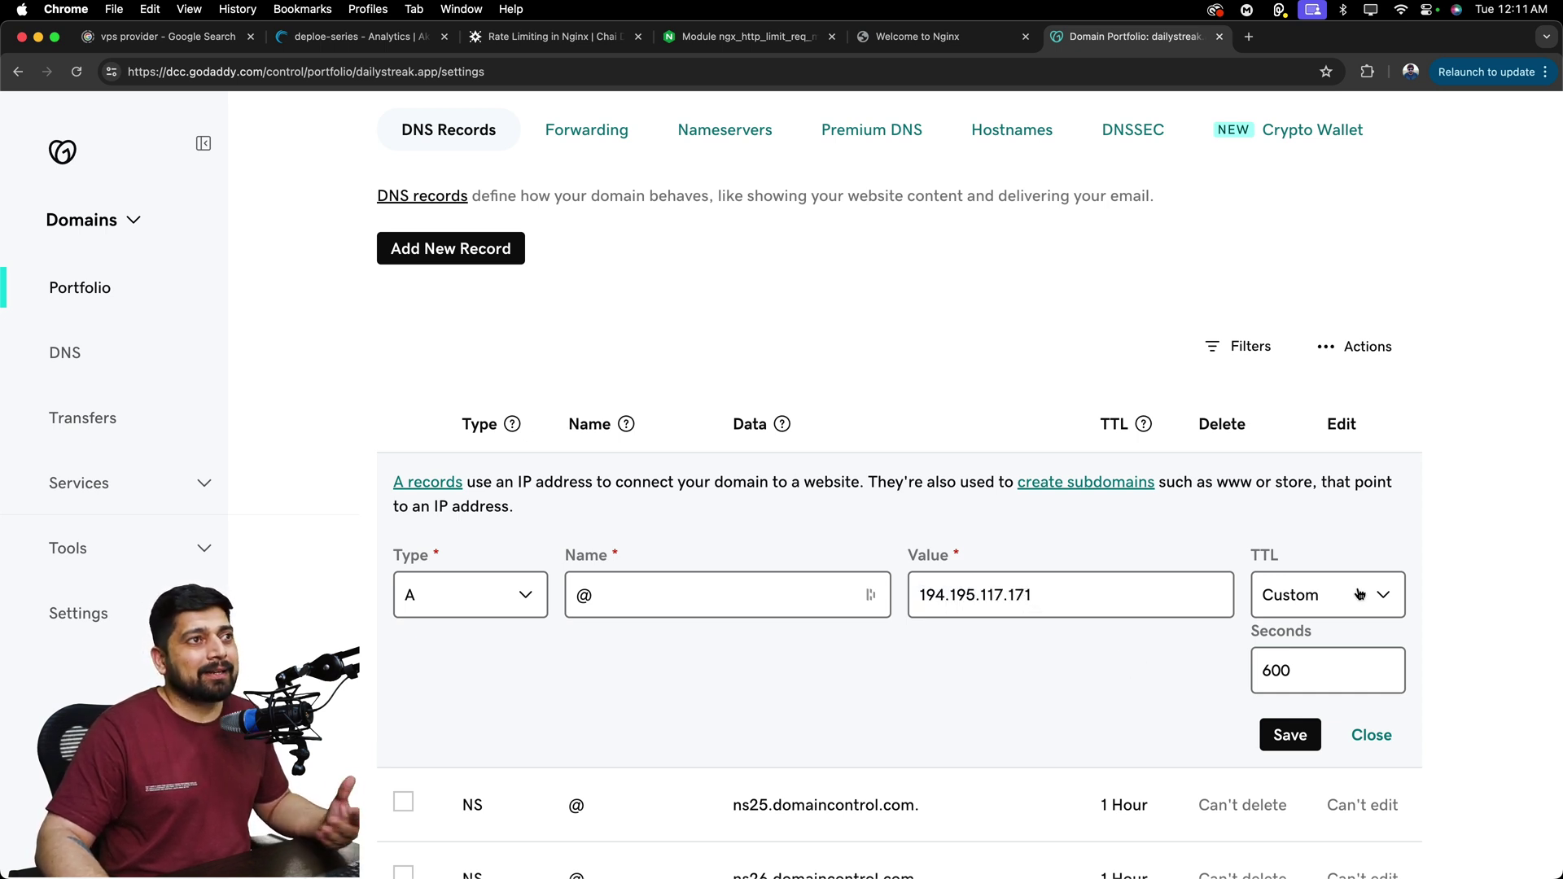
pyautogui.click(1289, 736)
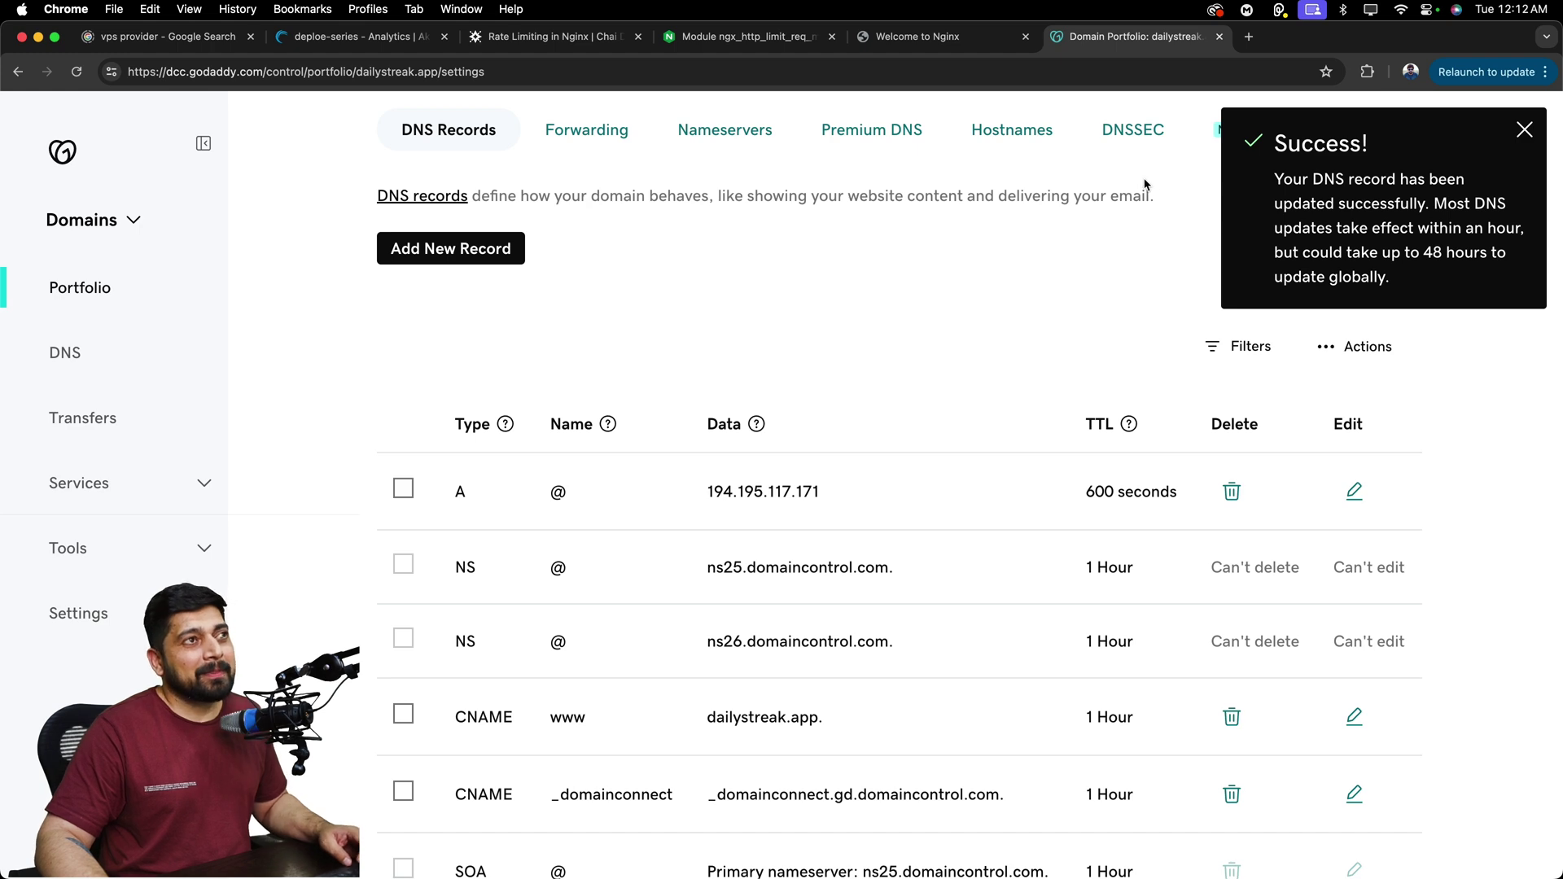
# - Search Google for 'dns propagation' in a new tab and open the DNS Checker result
pyautogui.click(1248, 36)
pyautogui.write('goo')
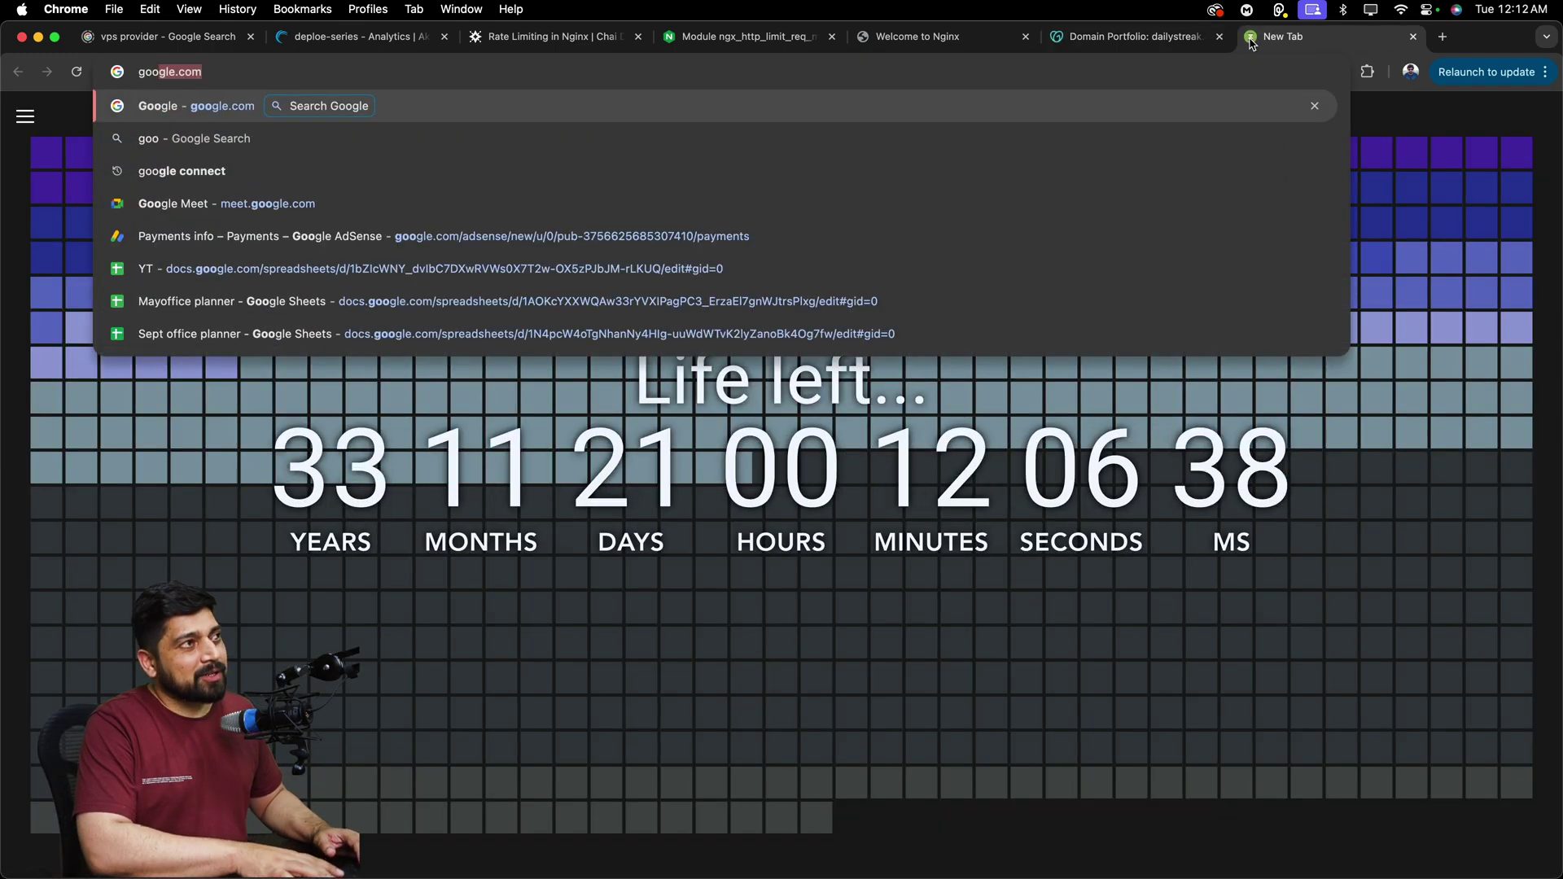
pyautogui.press('Return')
pyautogui.write('dns p')
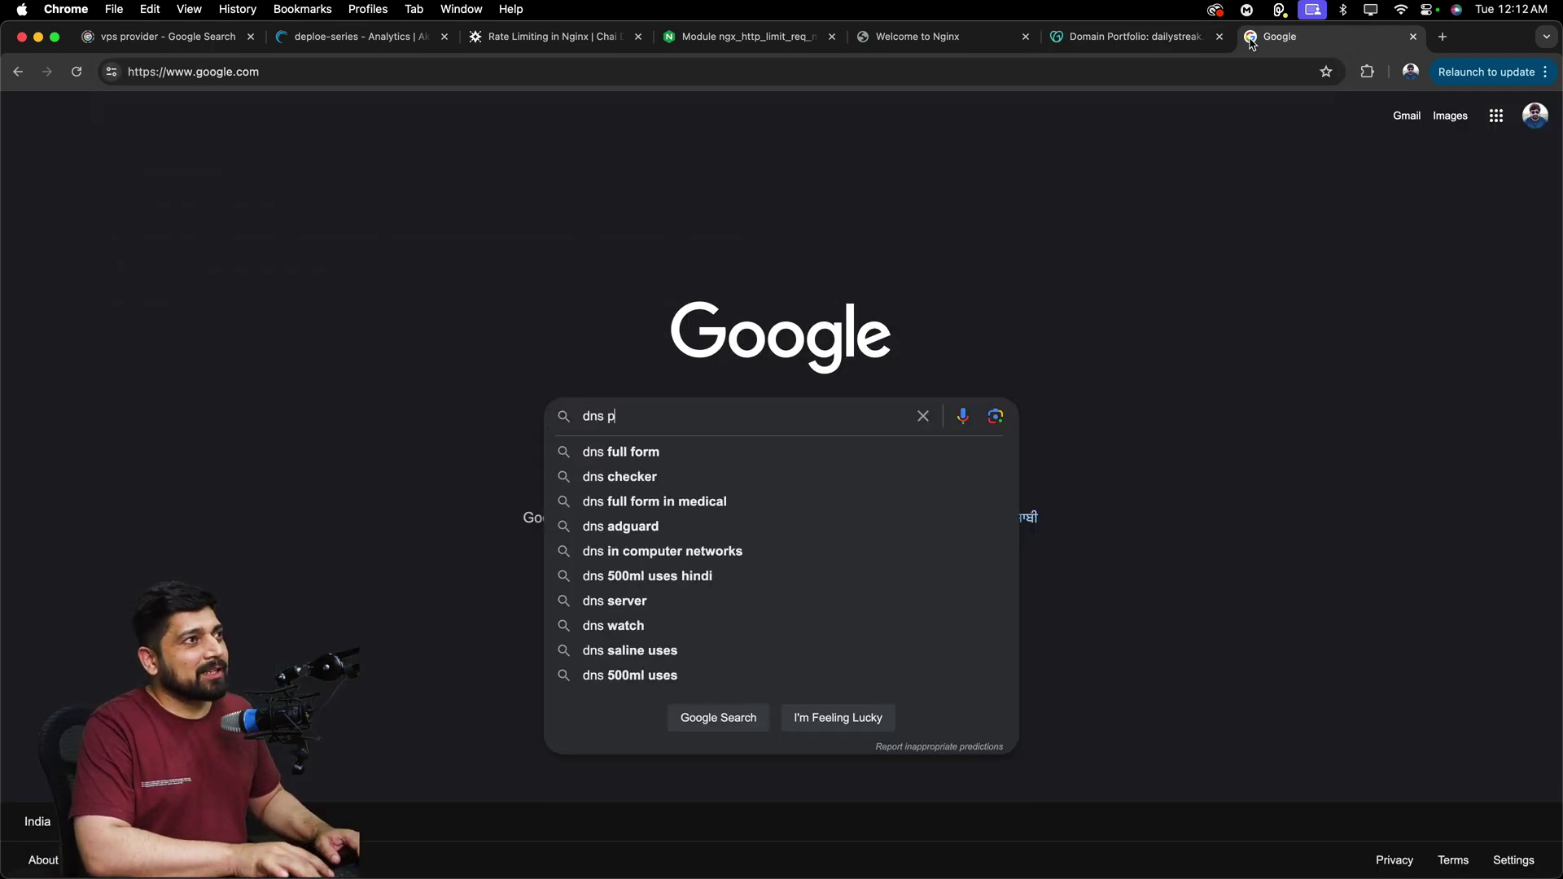
pyautogui.write('r')
pyautogui.press('Down')
pyautogui.press('Return')
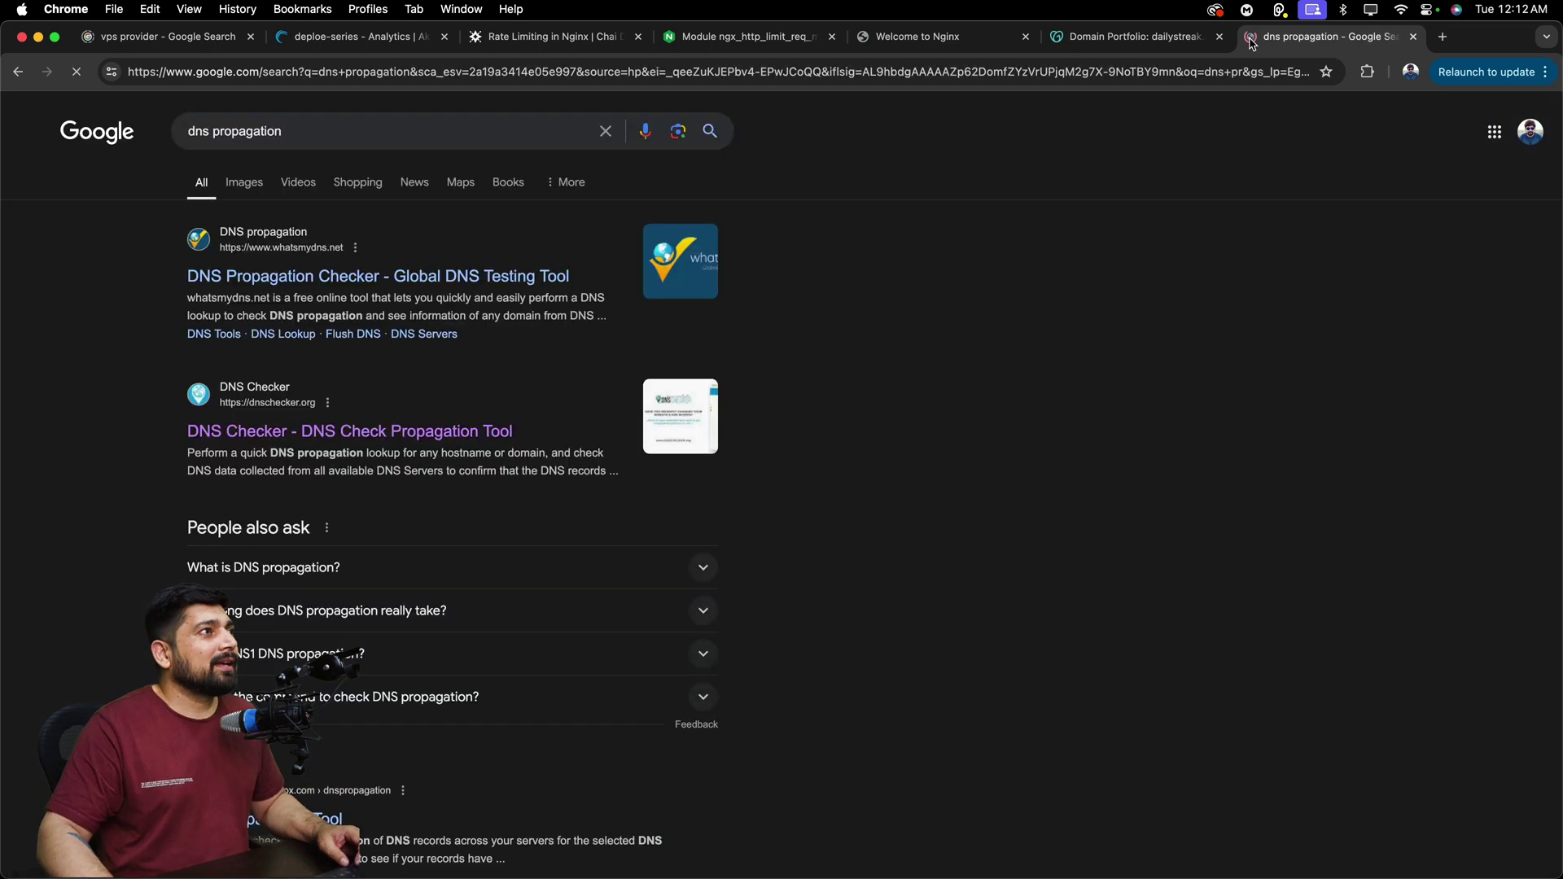
pyautogui.click(438, 433)
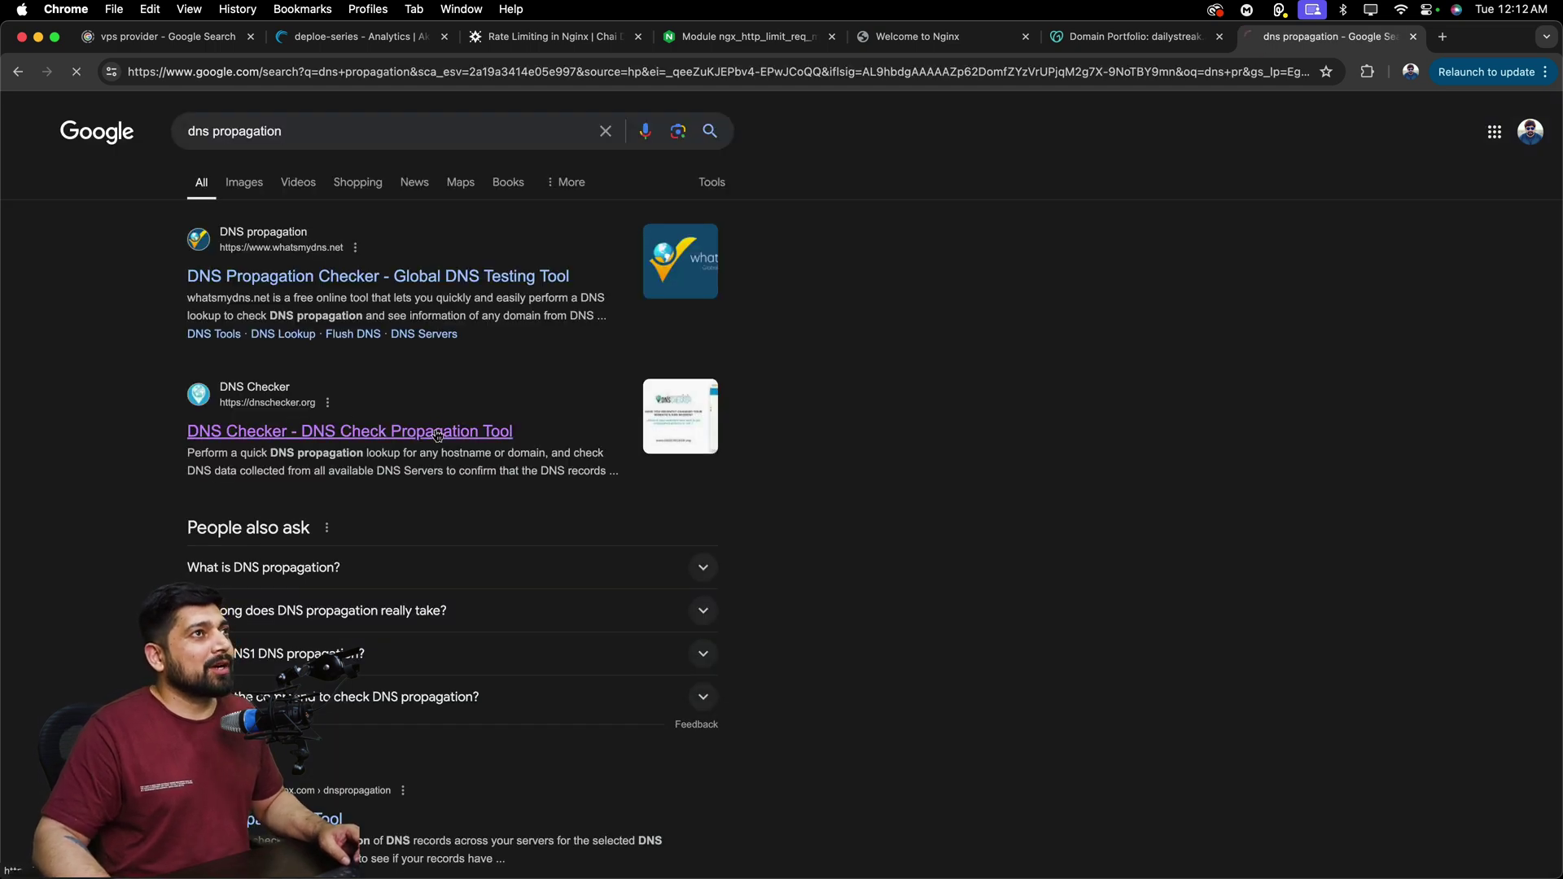
# - Copy the domain name dailystreak.app from the GoDaddy page and return to DNS Checker
pyautogui.click(1135, 36)
pyautogui.scroll(5, 379, 254)
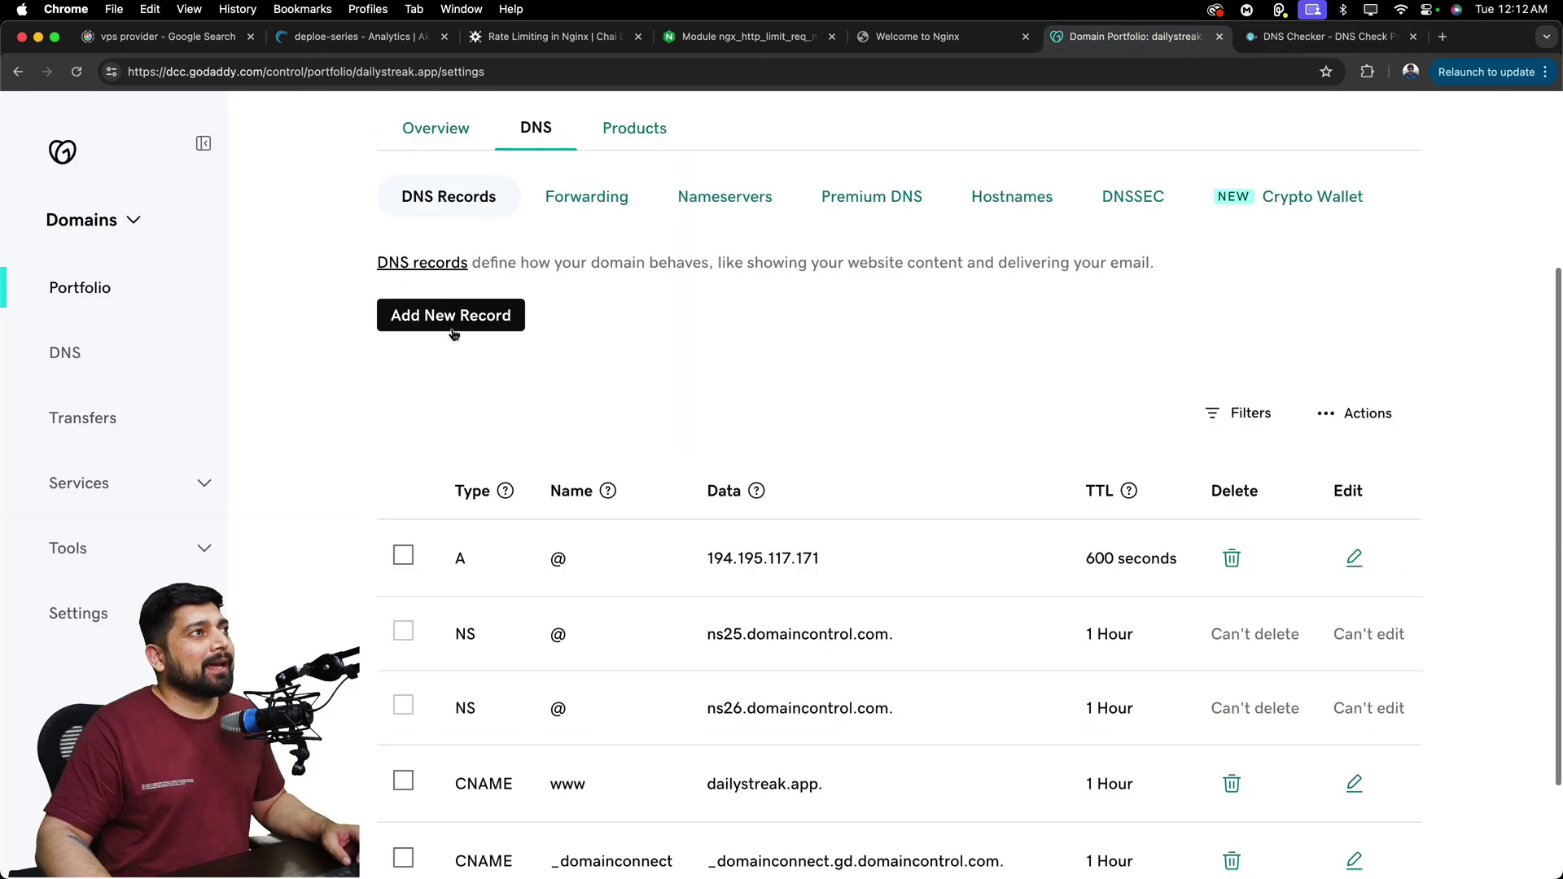
pyautogui.moveTo(386, 332); pyautogui.dragTo(587, 336)
pyautogui.press('super+c')
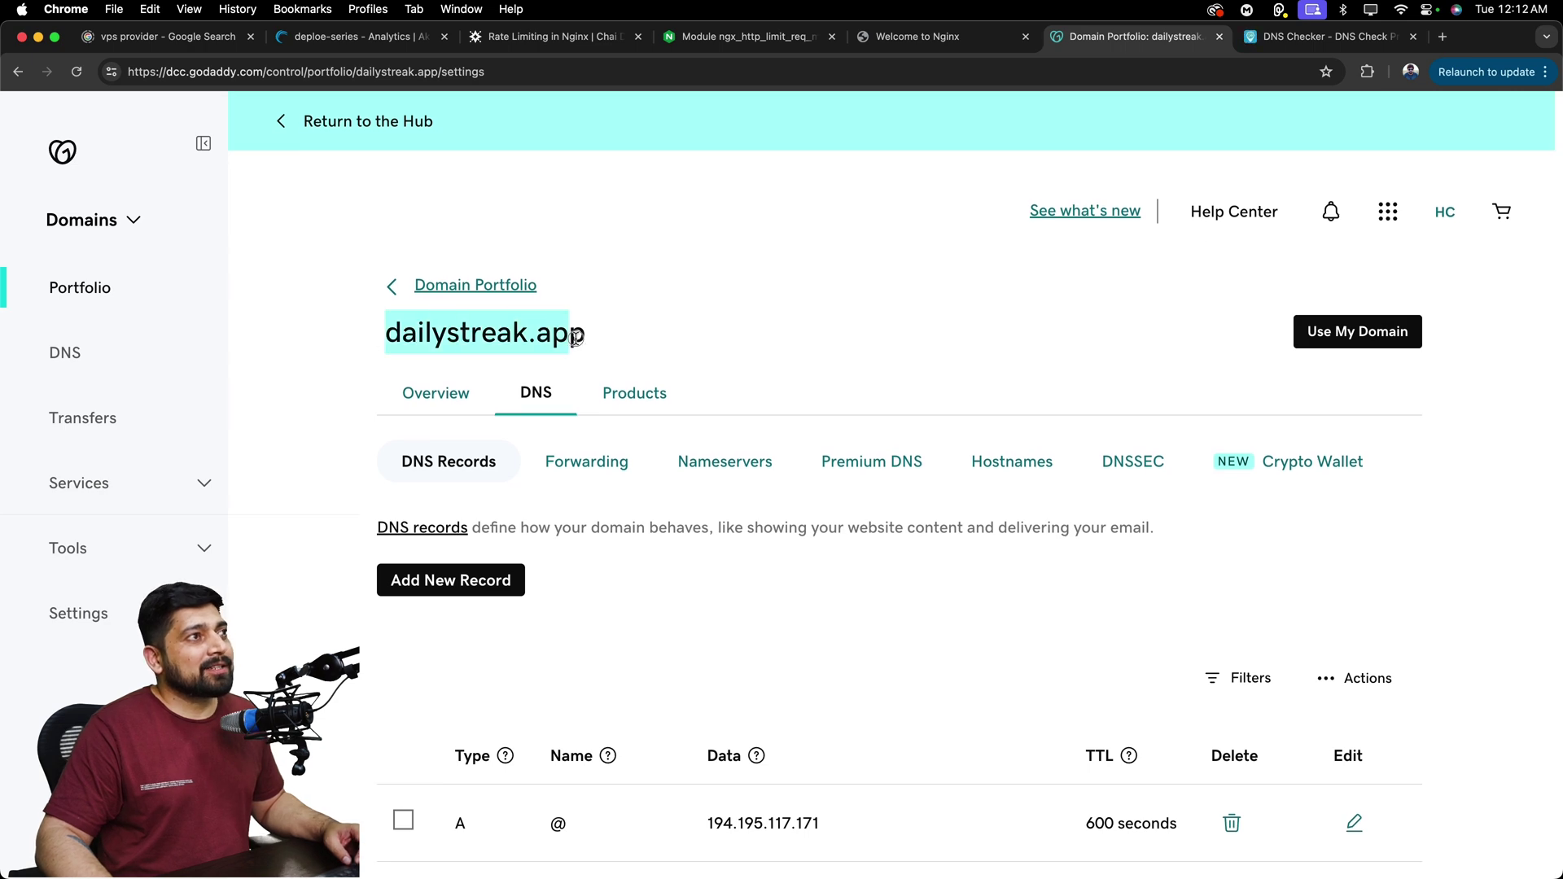
pyautogui.click(1317, 37)
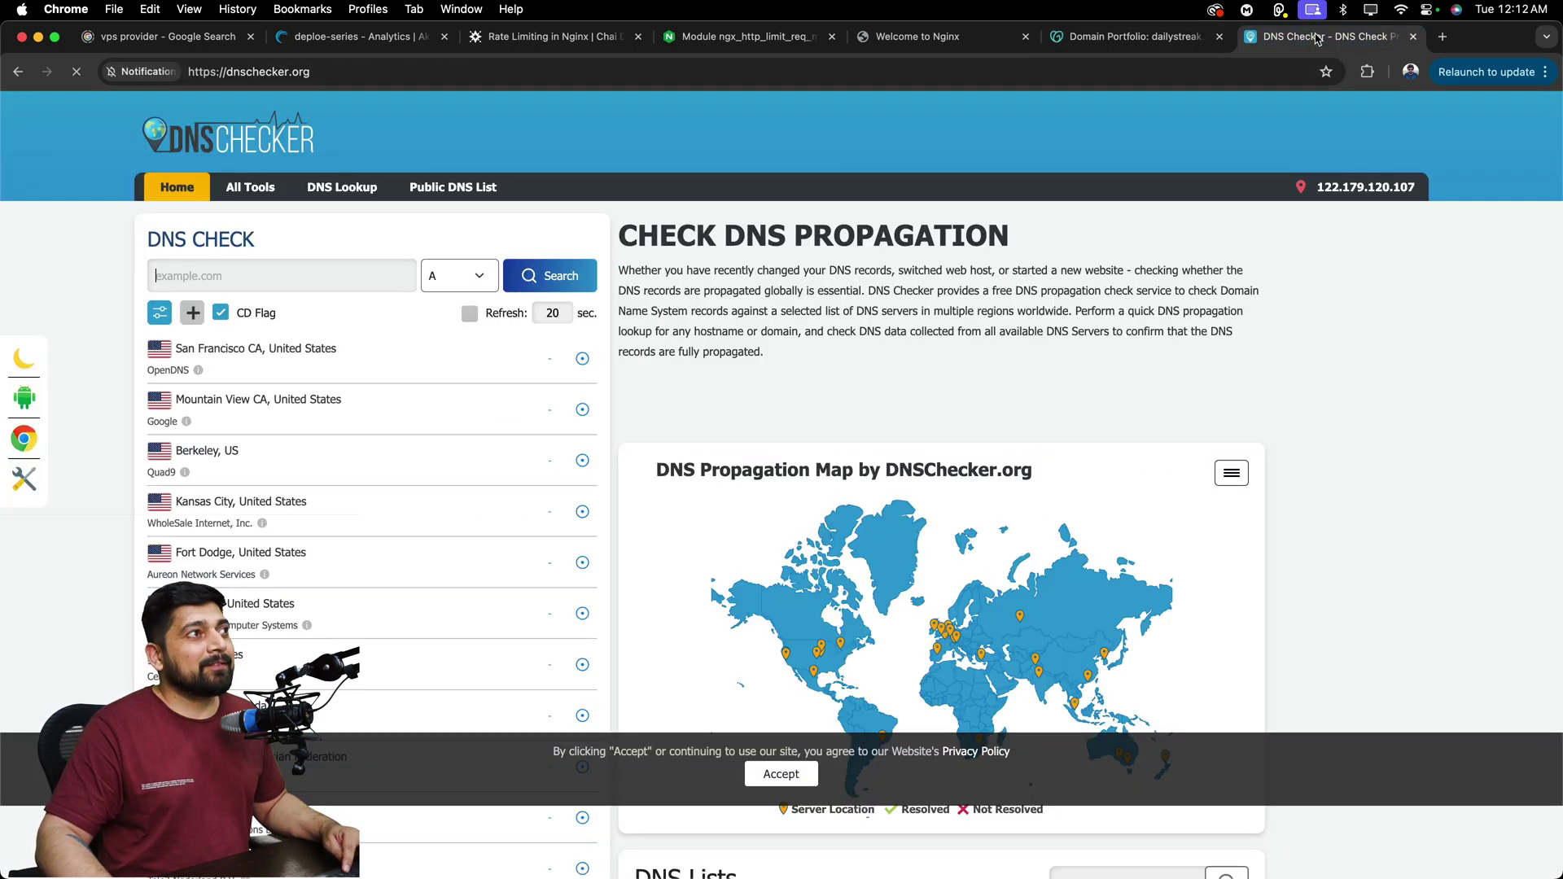
# - Run a DNS Checker A-record lookup for dailystreak.app
pyautogui.click(306, 279)
pyautogui.press('super+v')
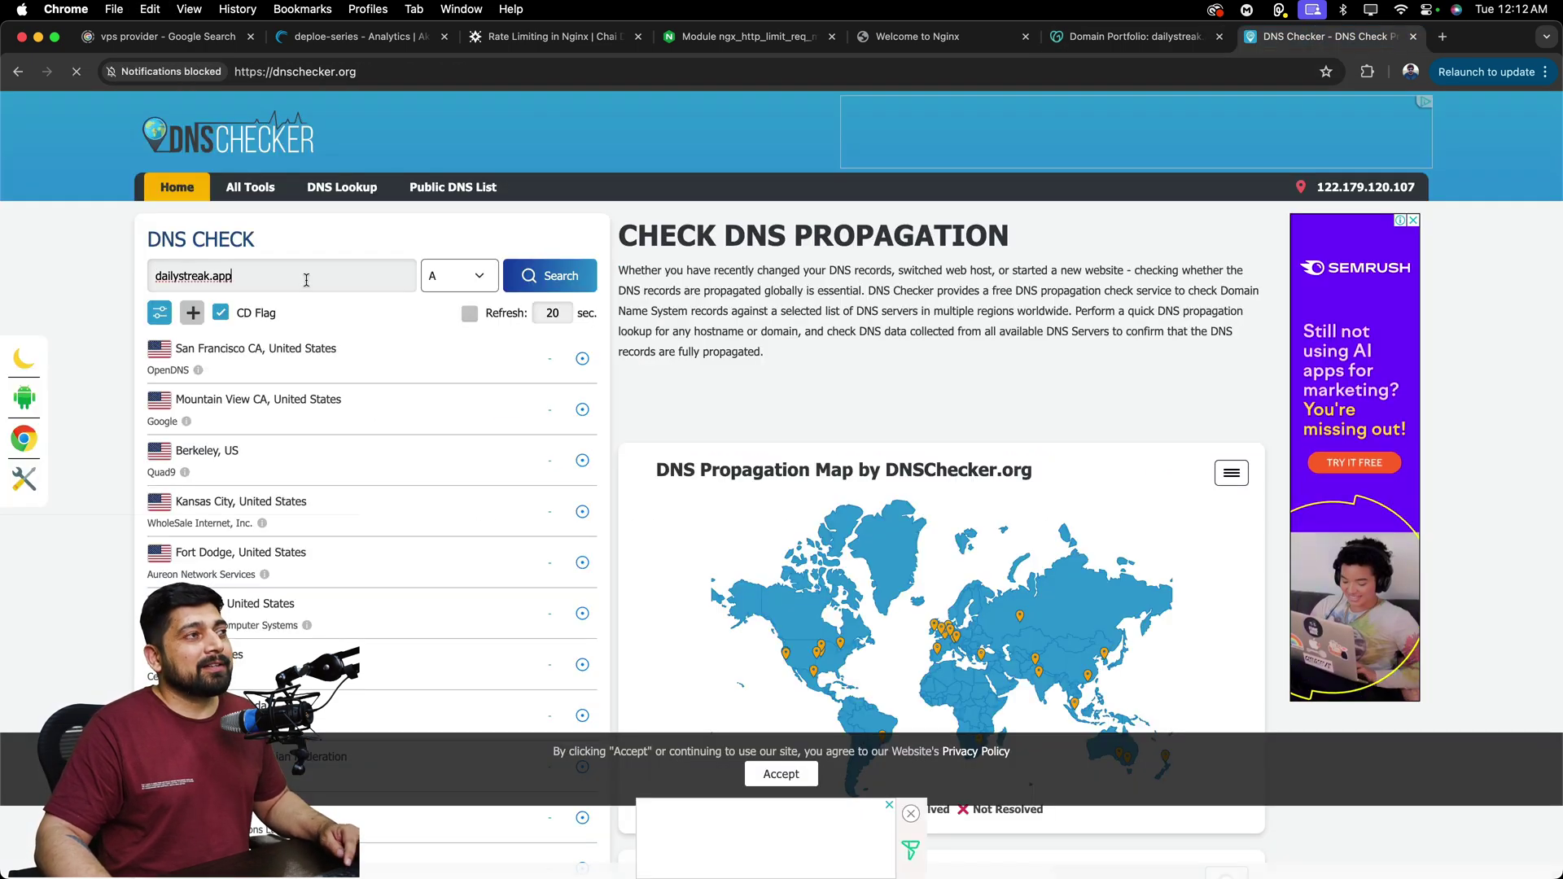
pyautogui.click(461, 276)
pyautogui.click(456, 276)
pyautogui.click(575, 277)
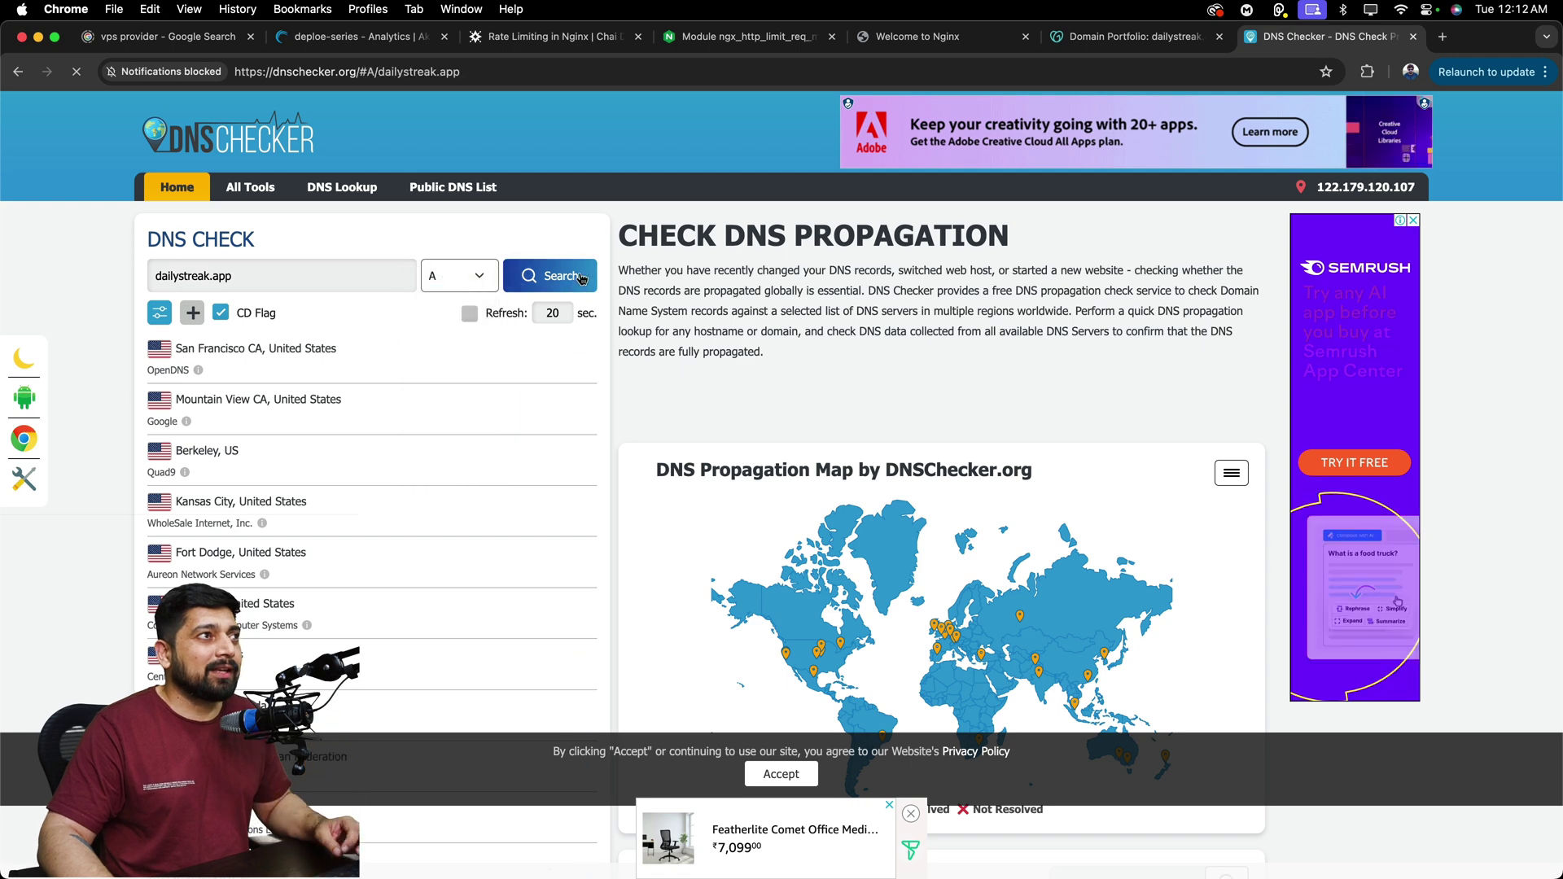
# - Review worldwide results resolving to 194.195.117.171, then copy the domain into a new tab
pyautogui.scroll(-3, 398, 302)
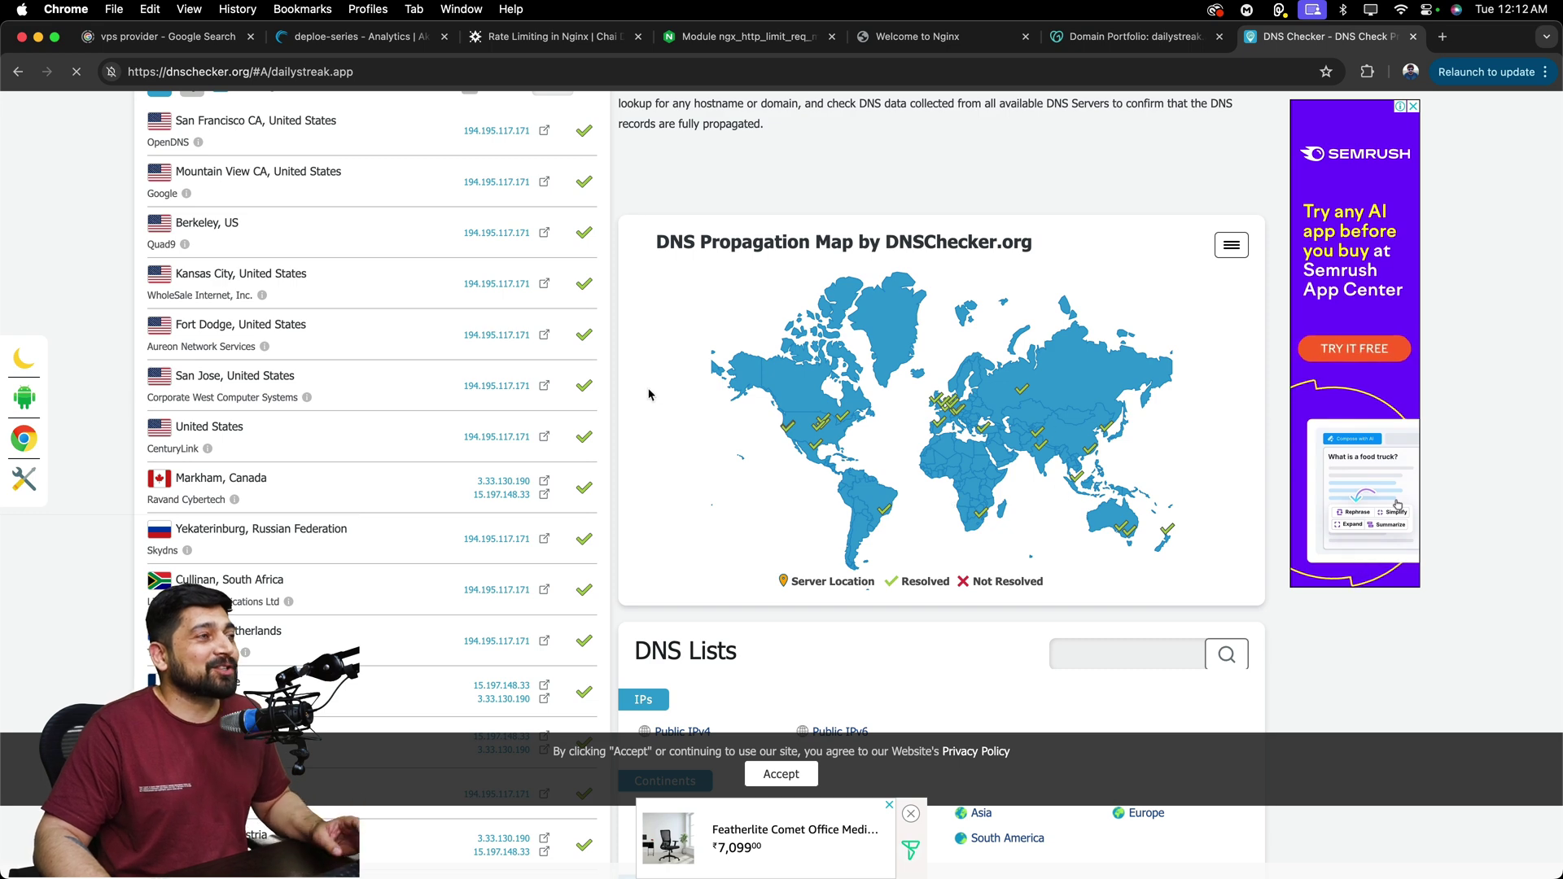
pyautogui.scroll(3, 648, 395)
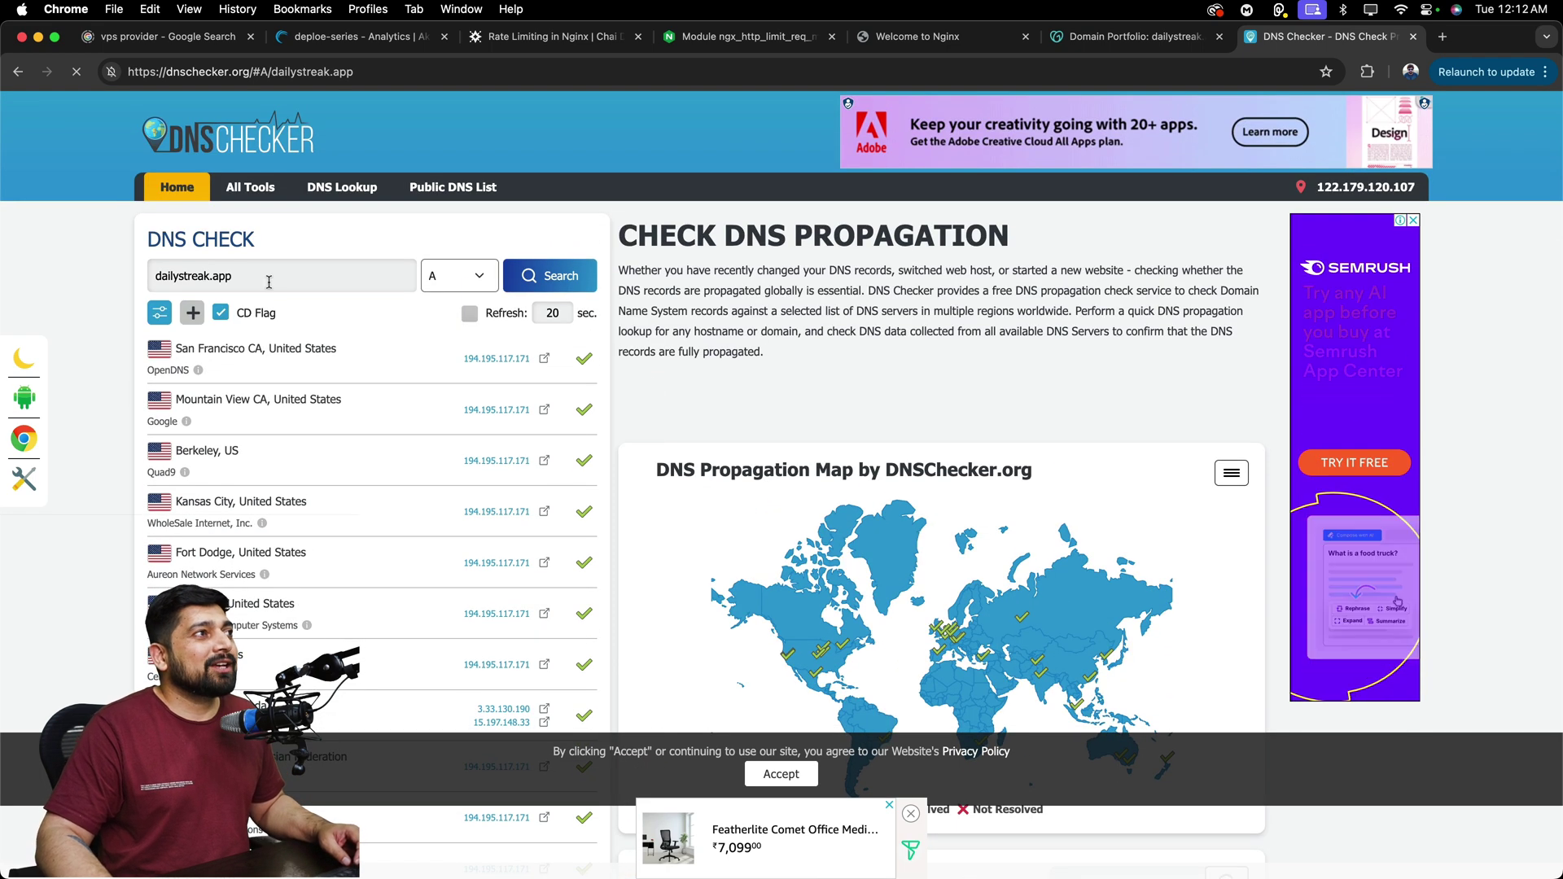
pyautogui.tripleClick(268, 282)
pyautogui.press('super+c')
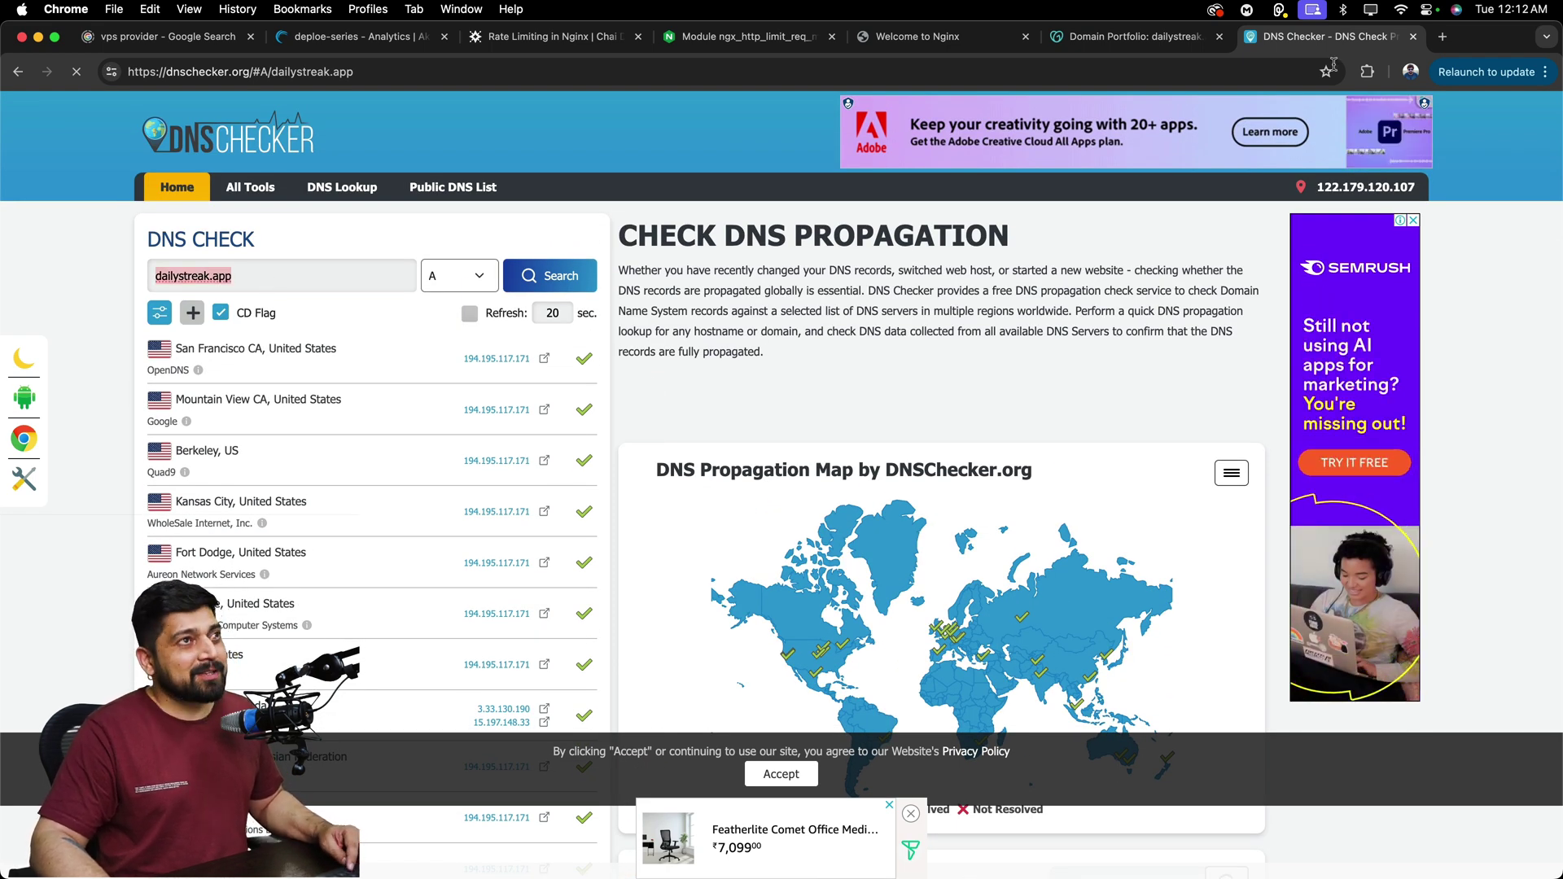
pyautogui.click(1442, 37)
pyautogui.press('super+v')
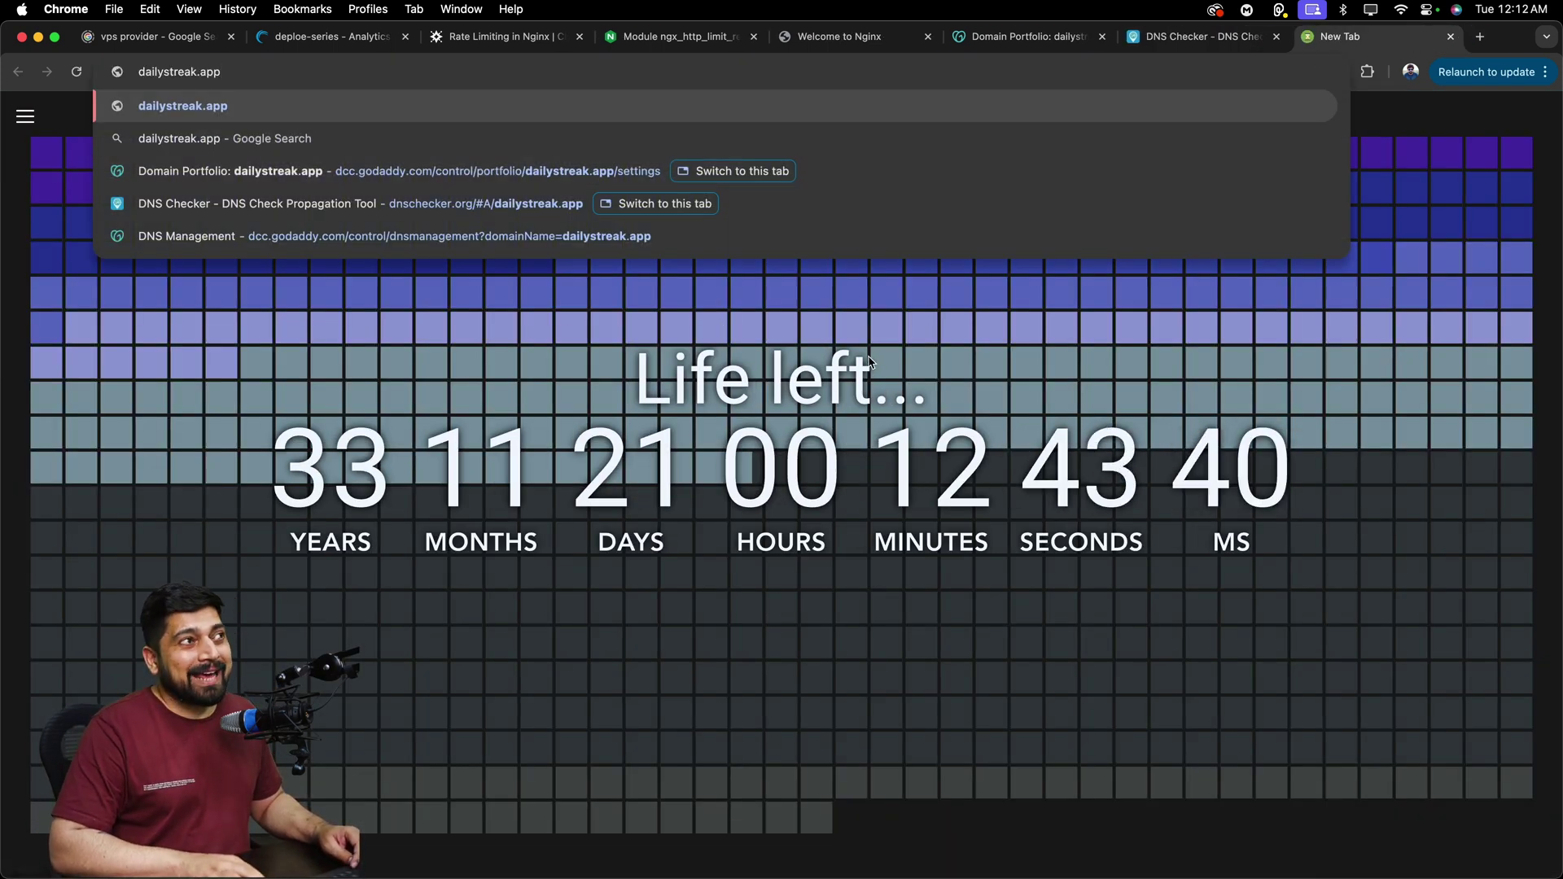
pyautogui.write('http')
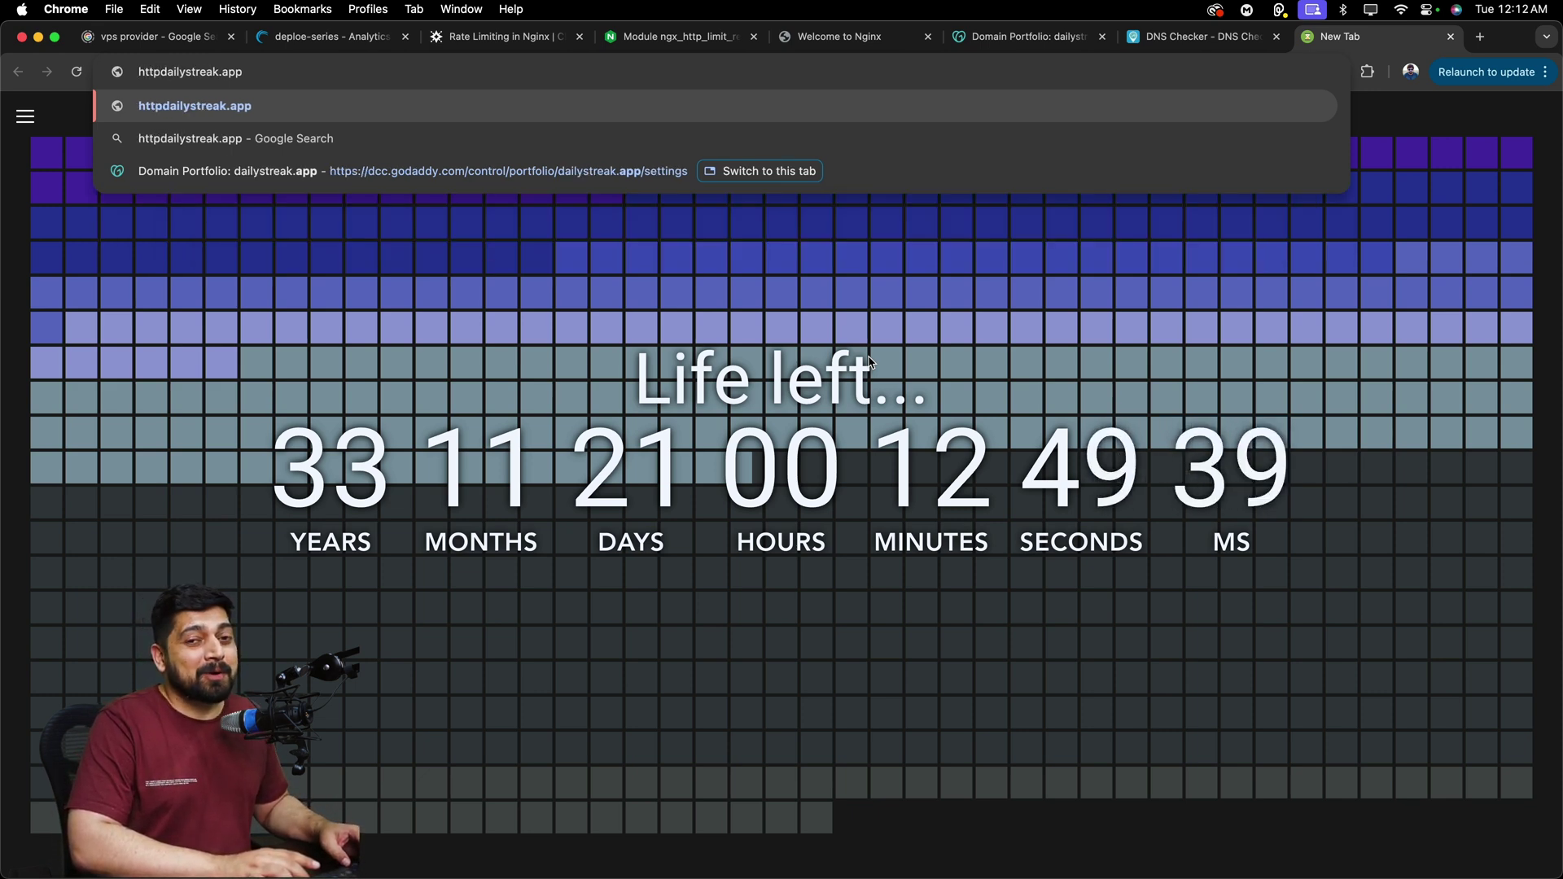
pyautogui.write('://')
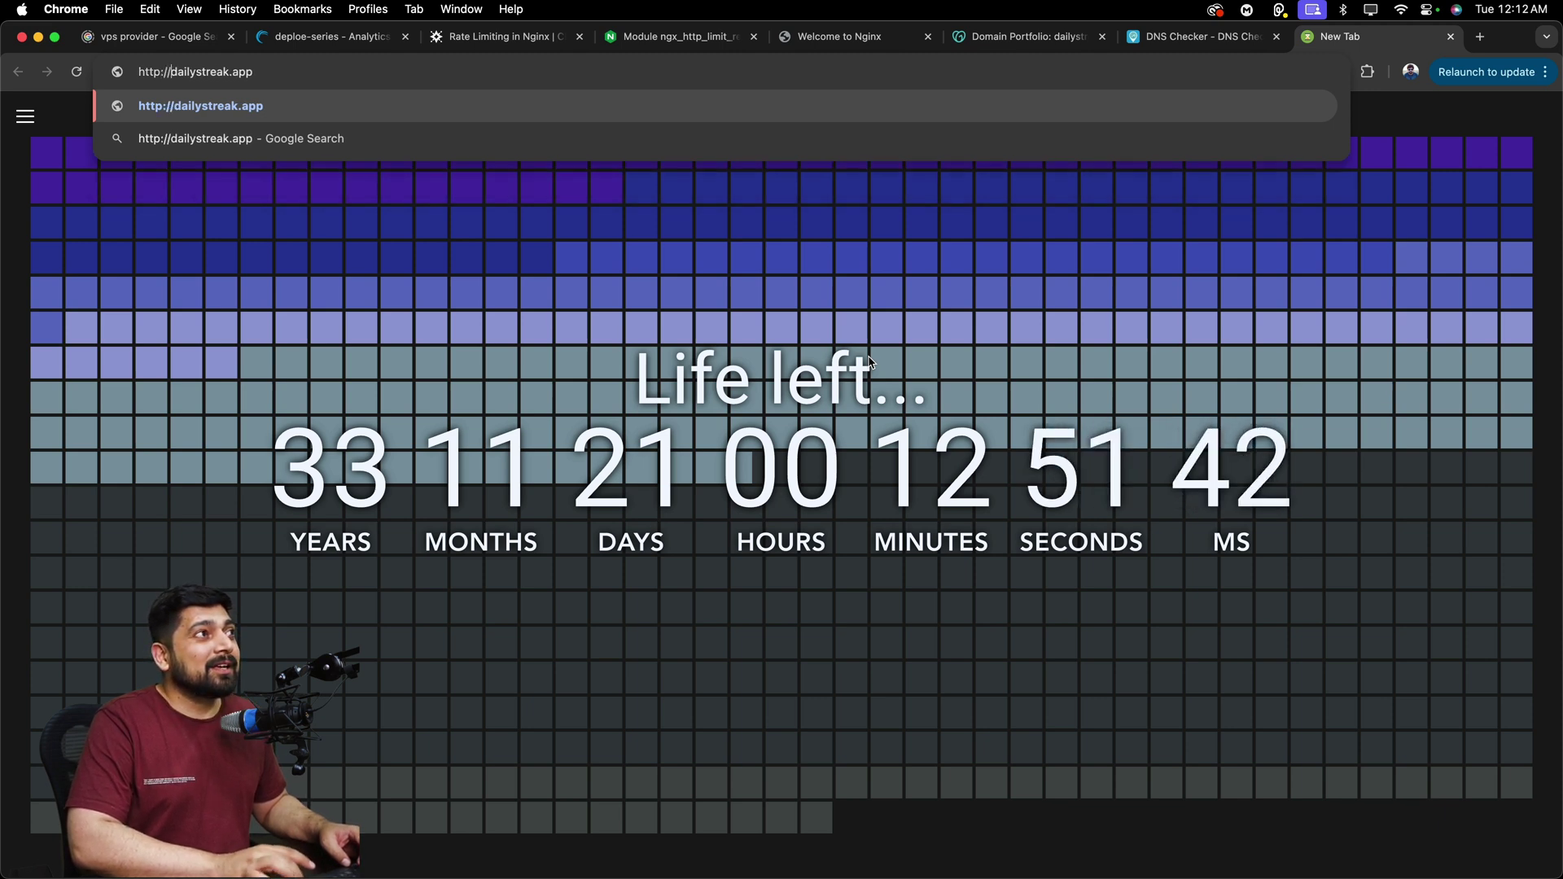
pyautogui.press('Return')
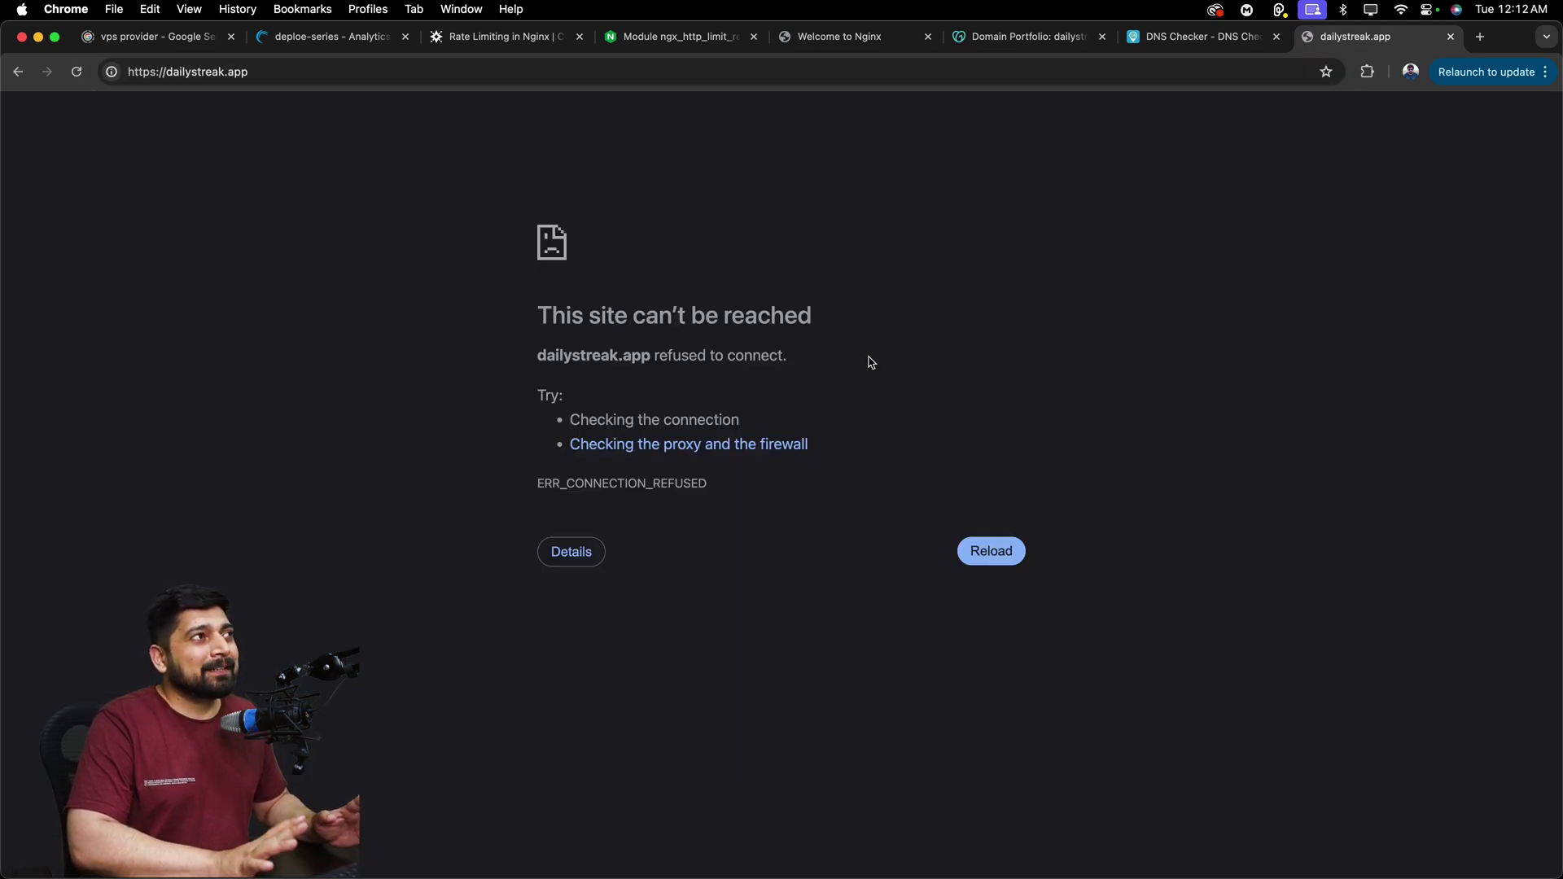
# - Try changing https to http in the address, then go back to the GoDaddy DNS records tab
pyautogui.click(162, 74)
pyautogui.click(162, 73)
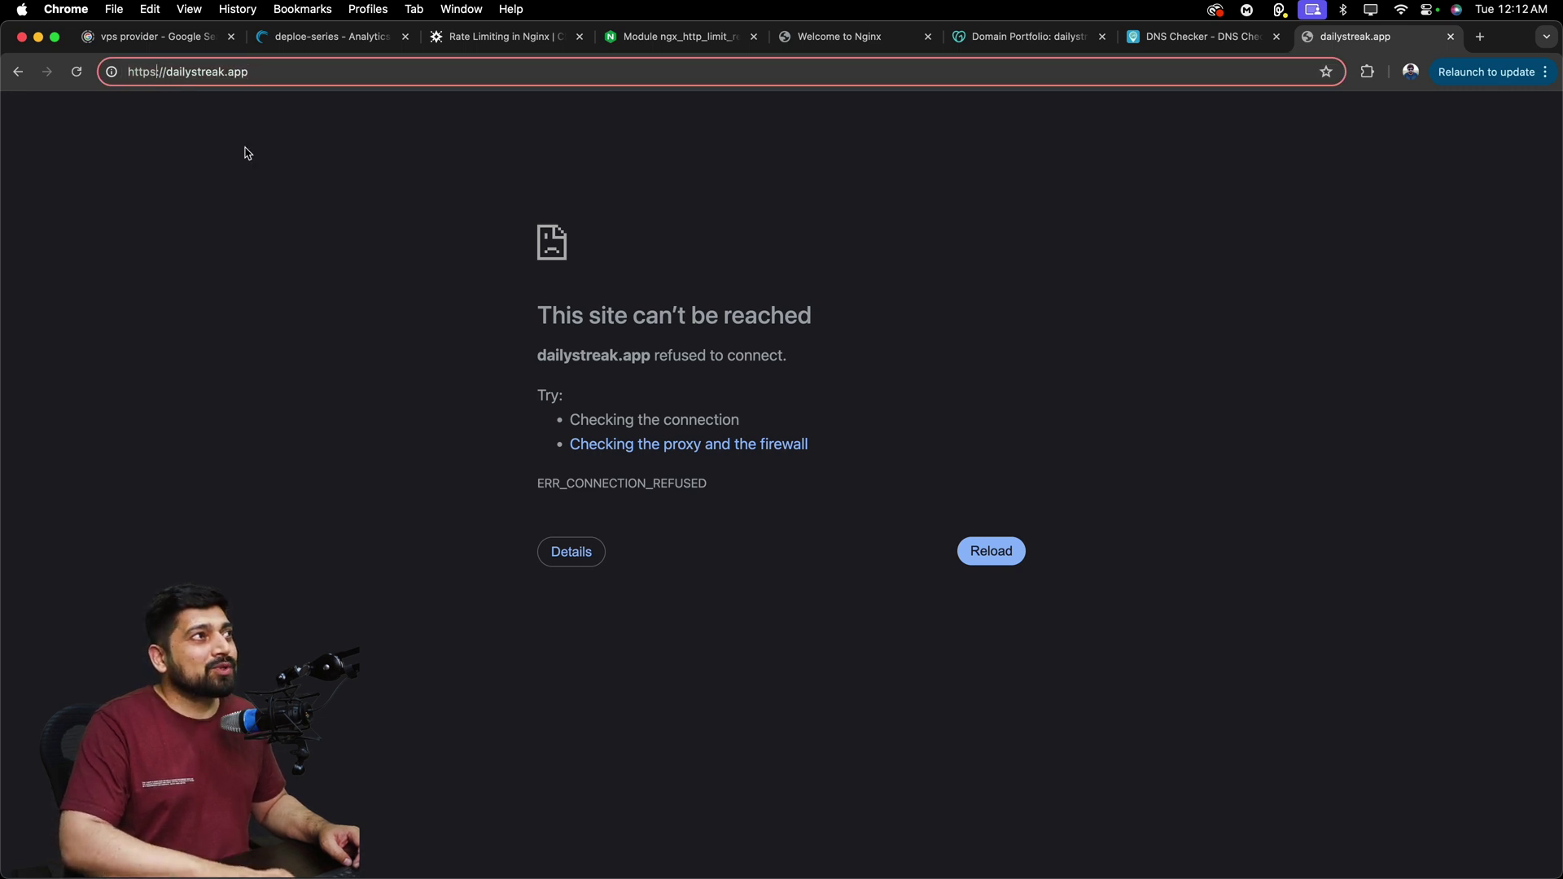
pyautogui.press('BackSpace')
pyautogui.press('Return')
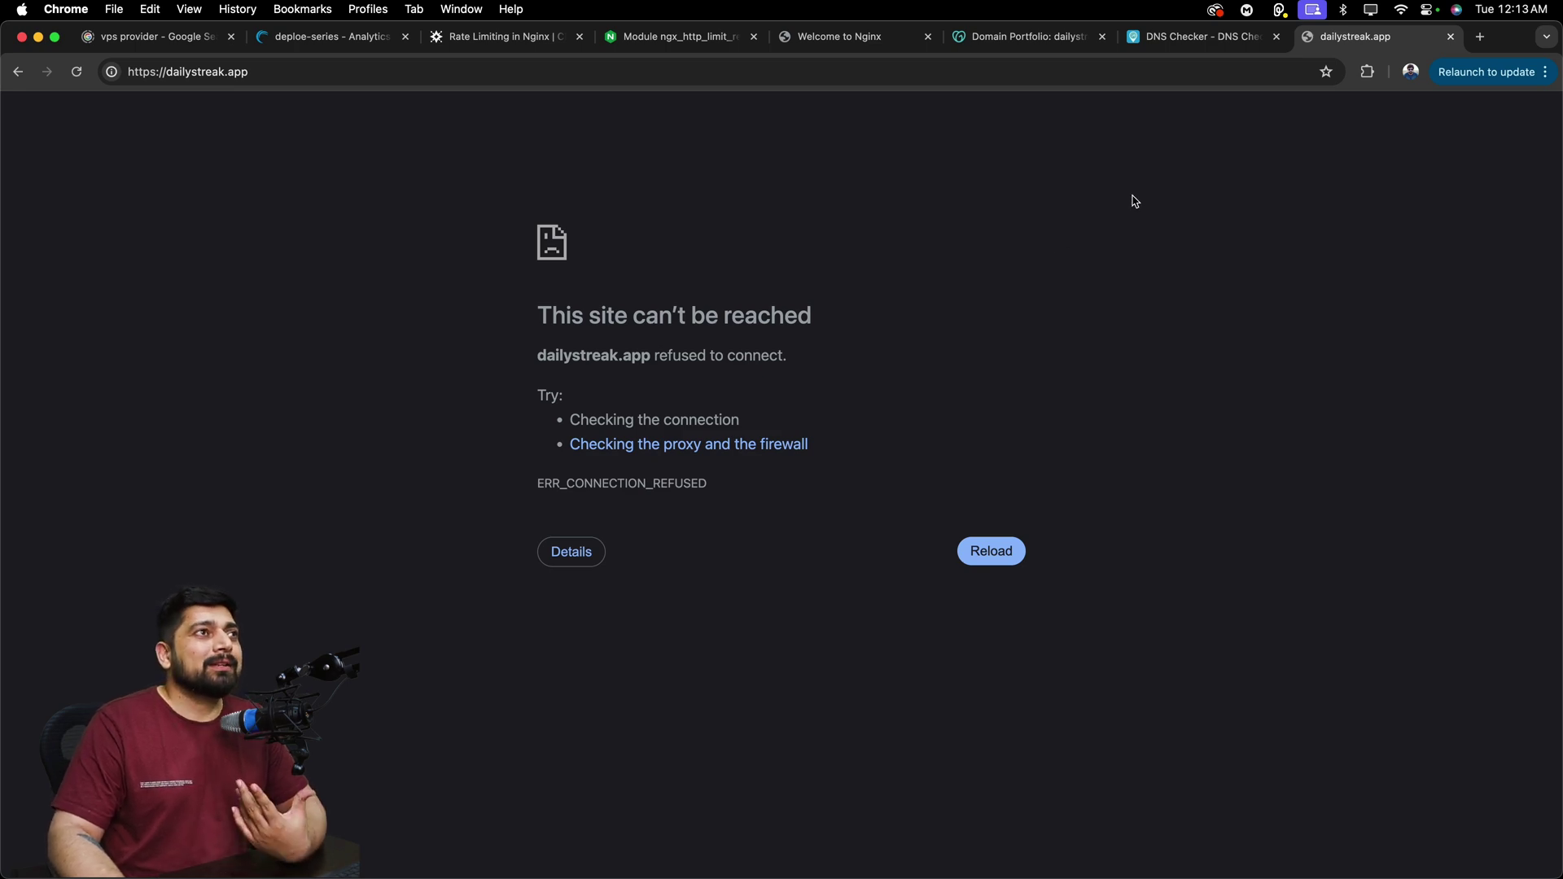
pyautogui.click(1197, 39)
pyautogui.click(1014, 43)
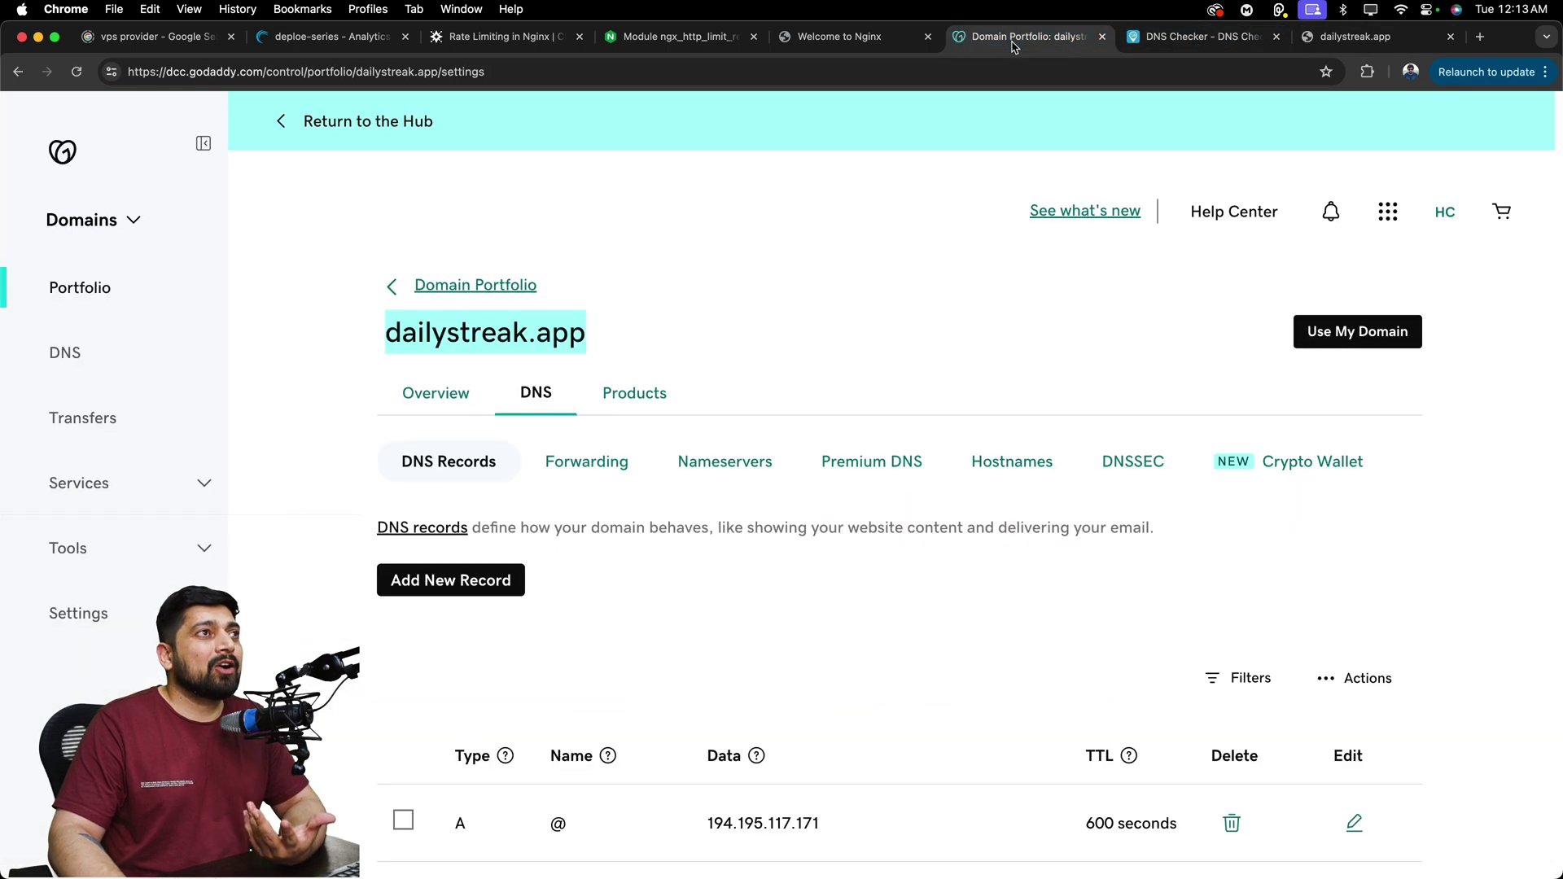
pyautogui.scroll(-1, 877, 453)
pyautogui.scroll(1, 872, 450)
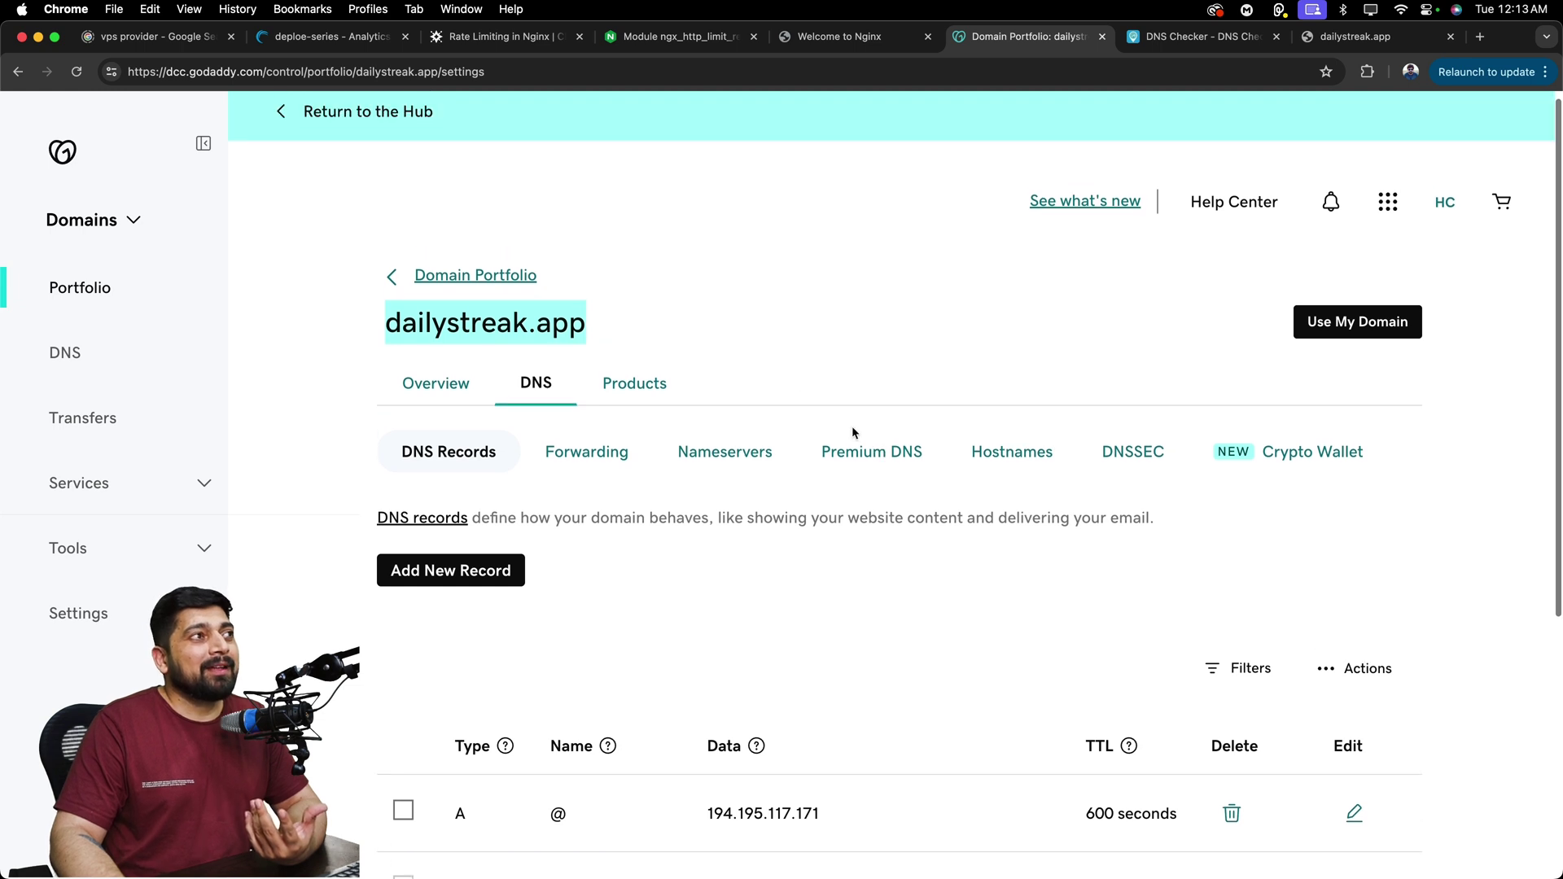